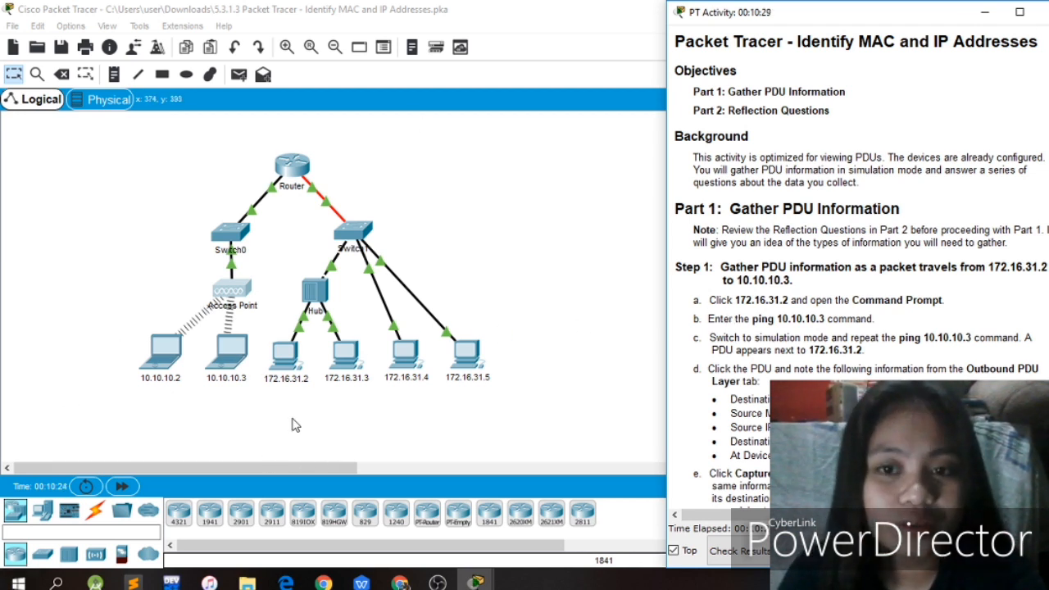
# Open the Command Prompt of PC 172.16.31.2 and move its window clear of the activity instructions.
pyautogui.click(287, 358)
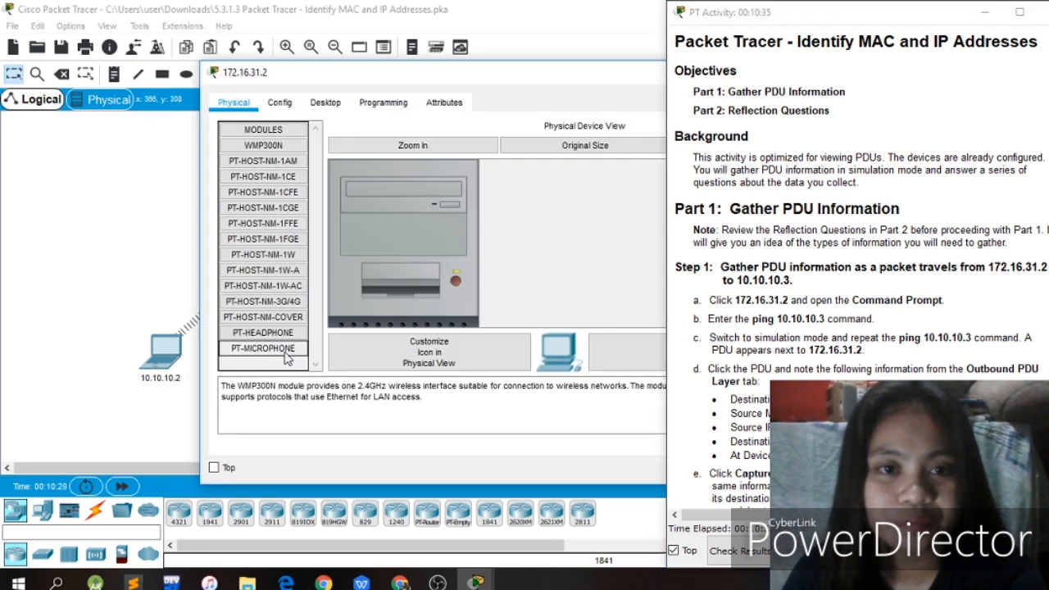
pyautogui.click(328, 104)
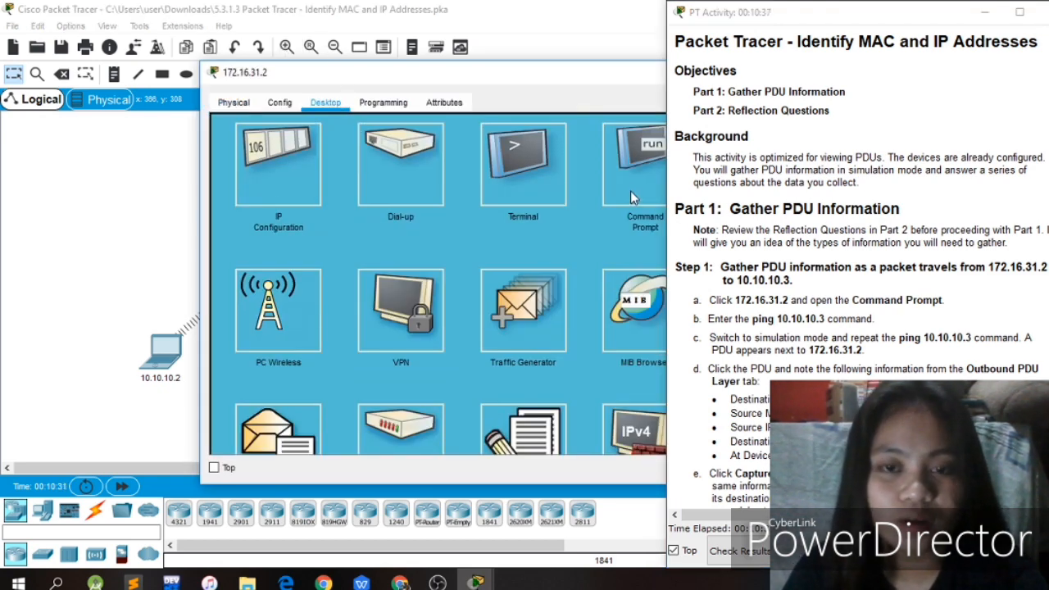
pyautogui.click(630, 190)
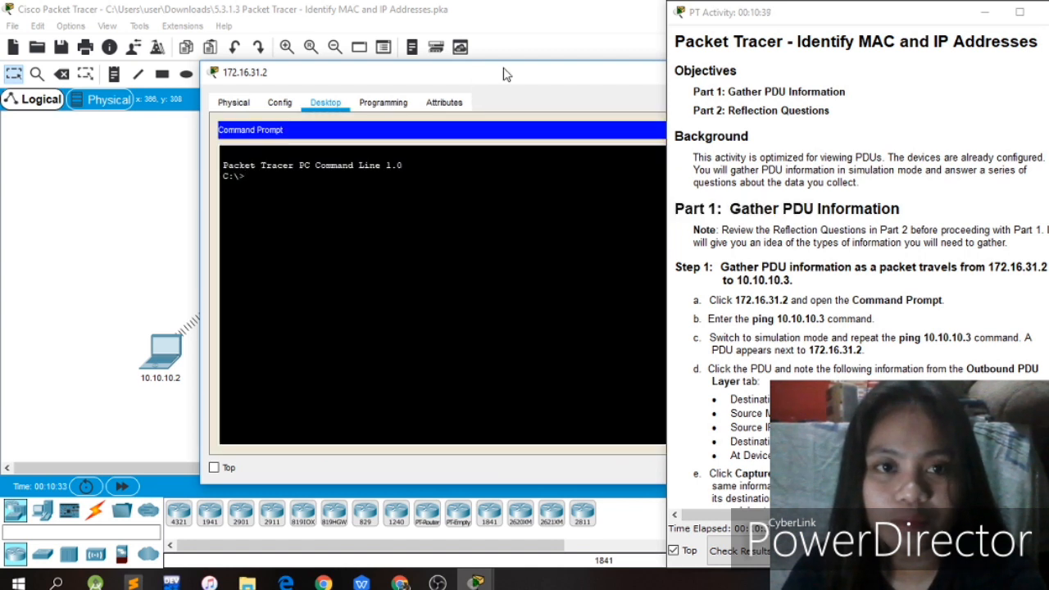
pyautogui.moveTo(504, 78); pyautogui.dragTo(348, 58)
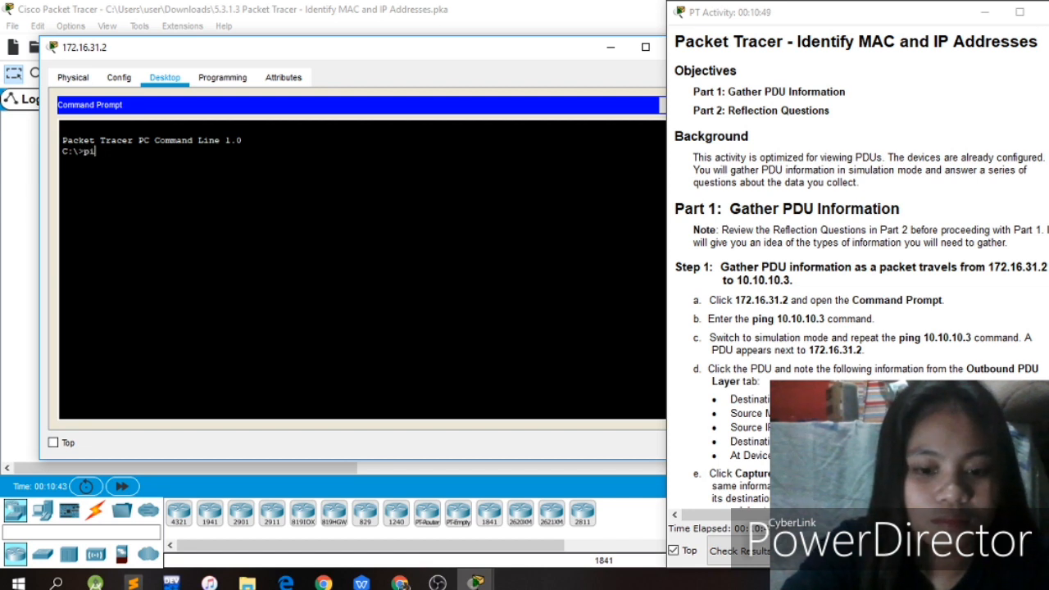
# Ping 10.10.10.3 from the command prompt of 172.16.31.2.
pyautogui.write('10')
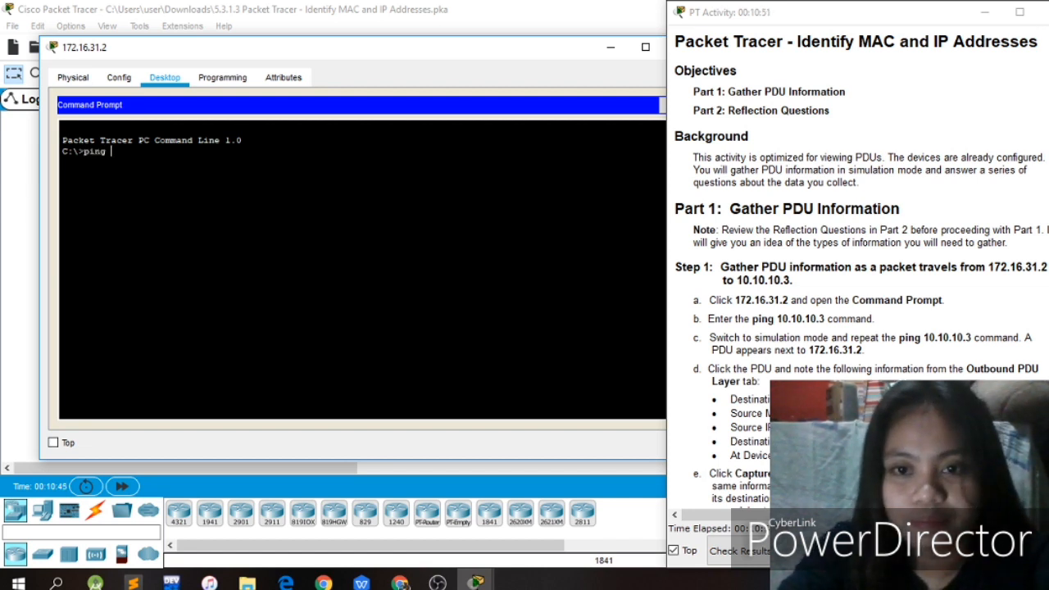
pyautogui.write('.1')
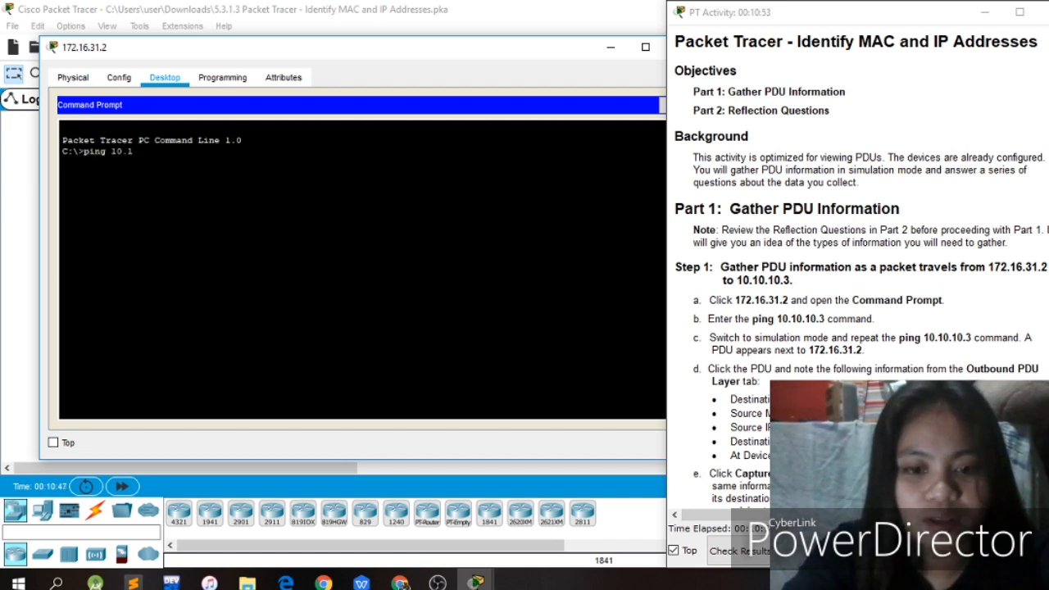
pyautogui.write('0.10.10')
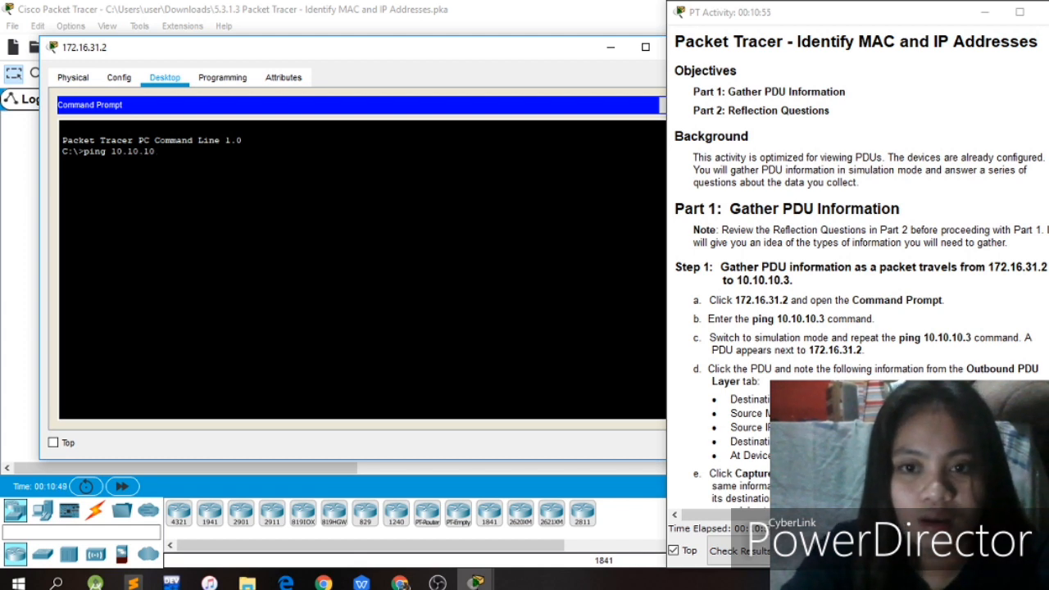
pyautogui.write('3')
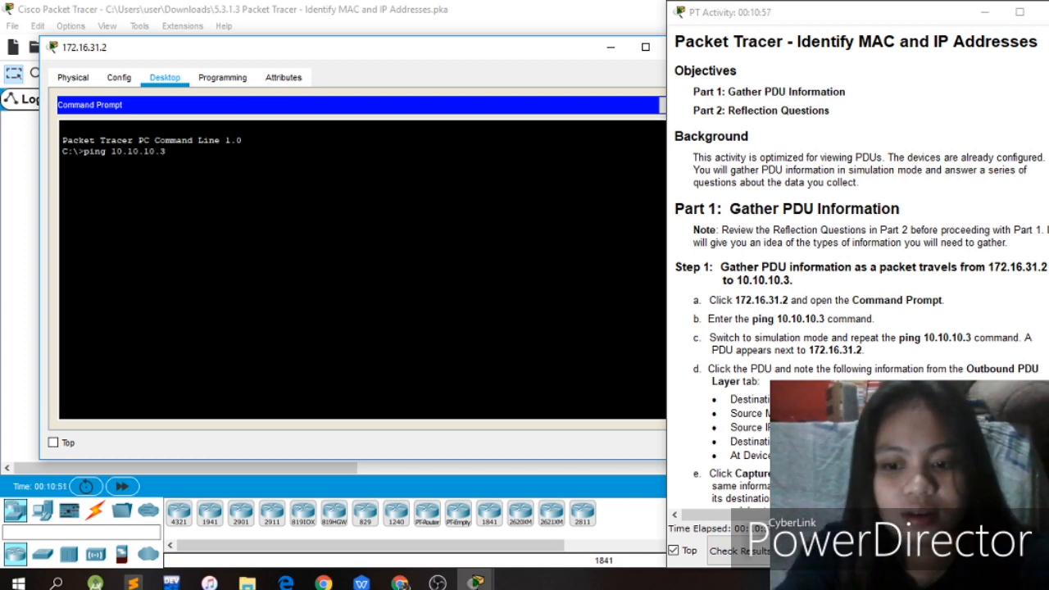
pyautogui.press('Return')
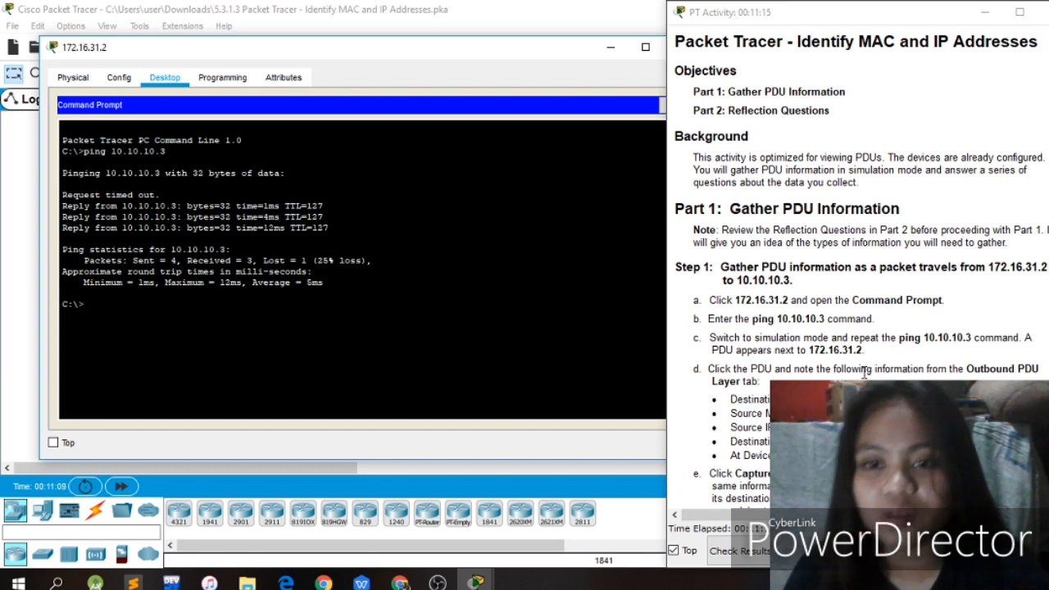
# Move the activity instructions aside and switch the network to simulation mode.
pyautogui.moveTo(867, 21); pyautogui.dragTo(615, 31)
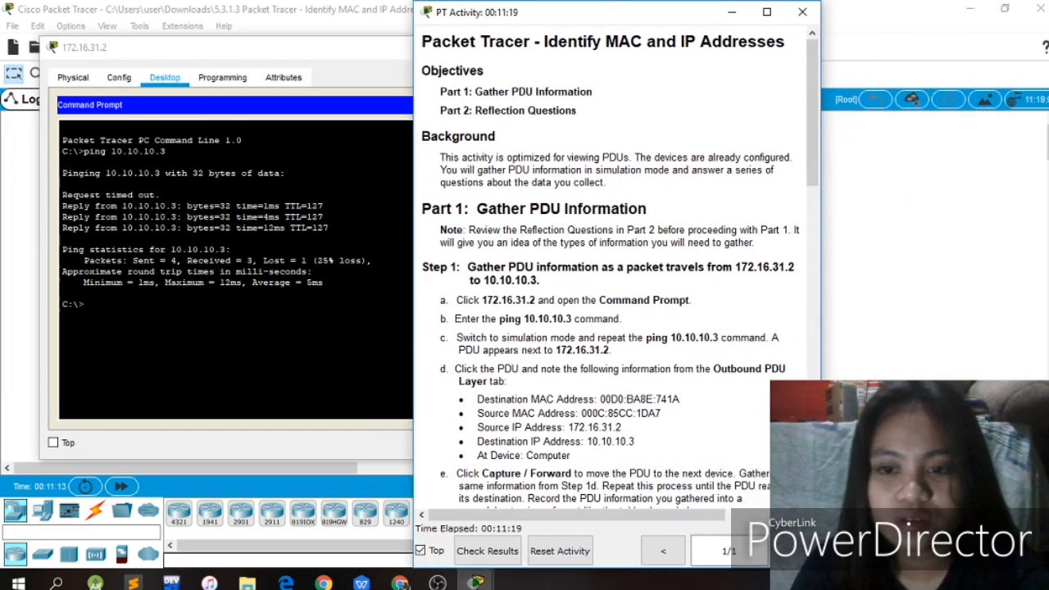
pyautogui.click(1012, 486)
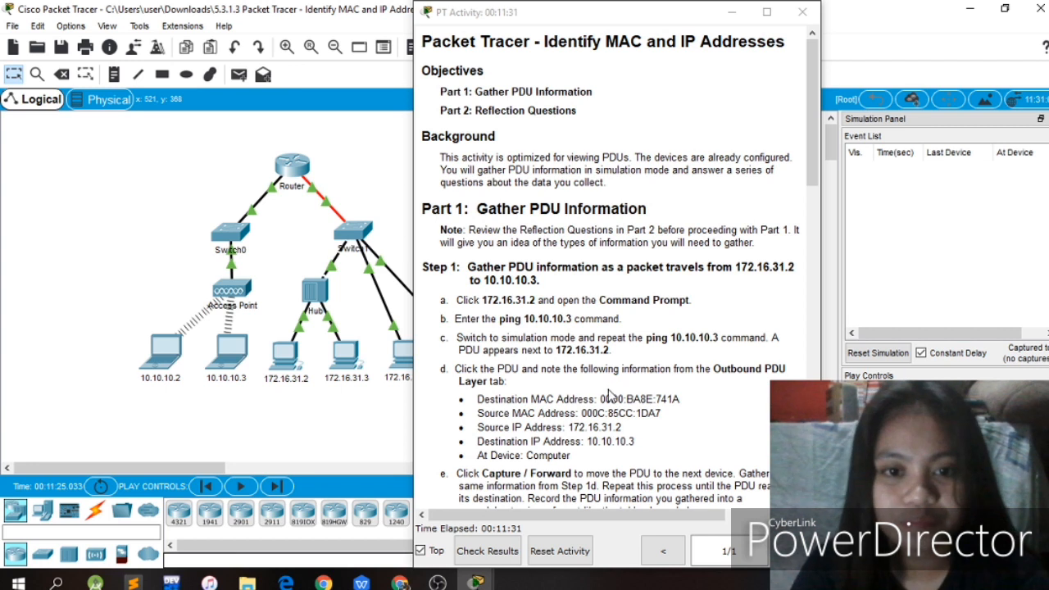
pyautogui.scroll(-1, 608, 396)
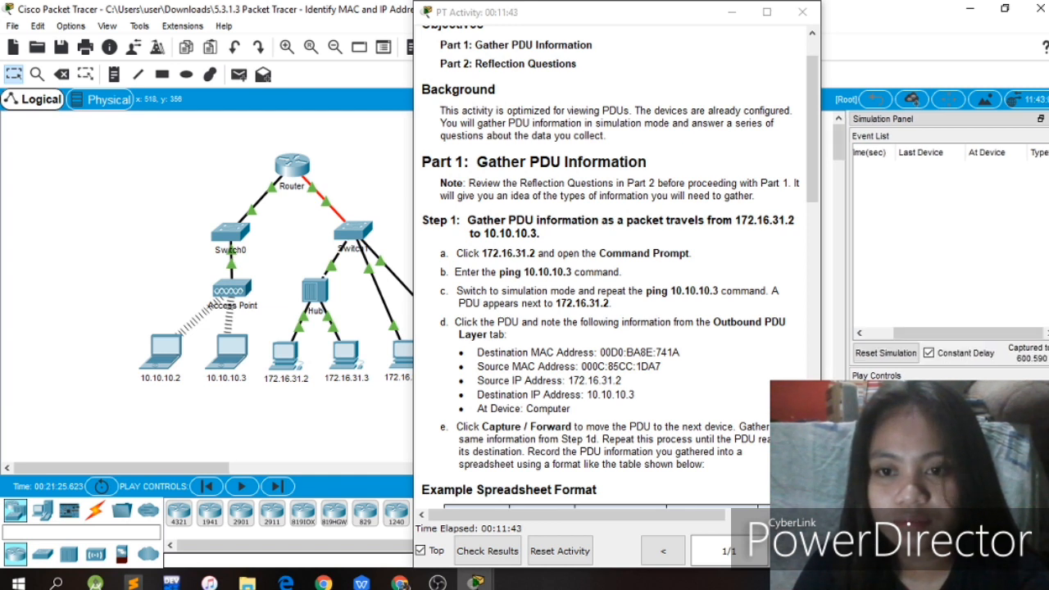
# Advance the simulation repeatedly with Capture / Forward, keeping Constant Delay enabled.
pyautogui.click(279, 489)
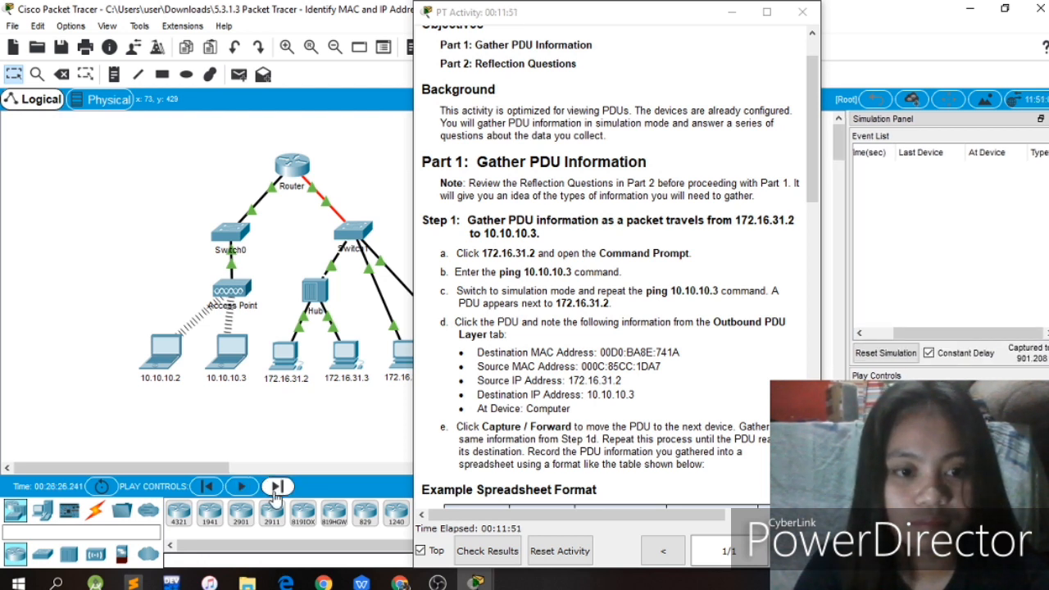
pyautogui.click(276, 490)
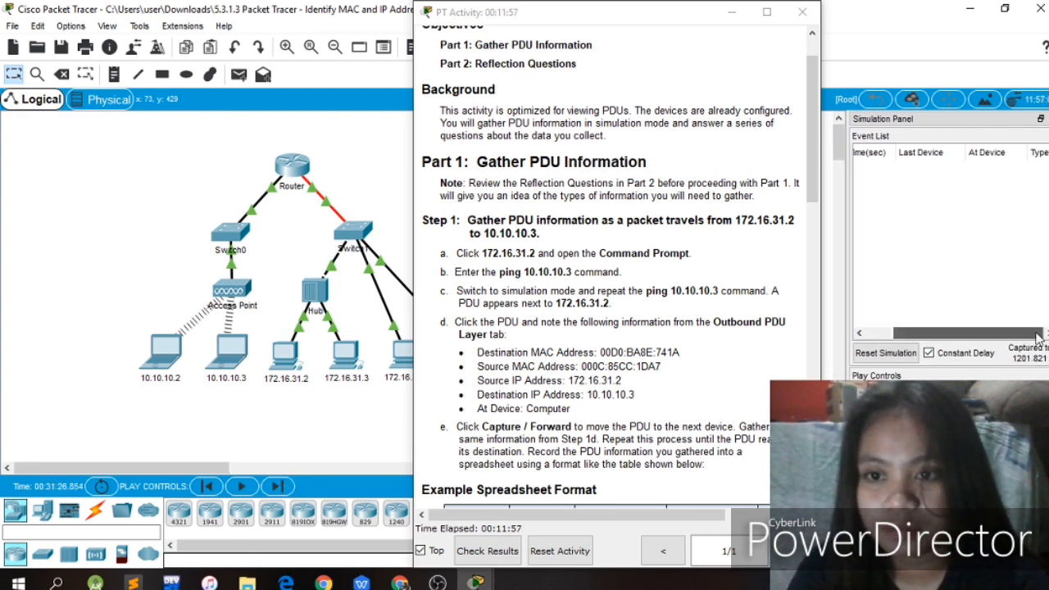
pyautogui.click(965, 359)
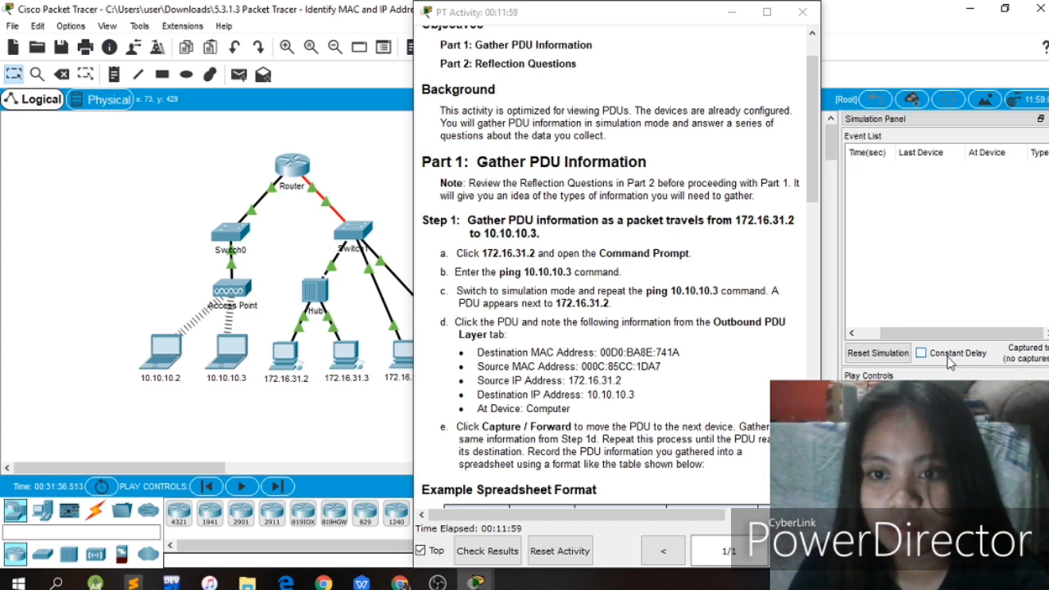
pyautogui.click(931, 355)
pyautogui.click(988, 398)
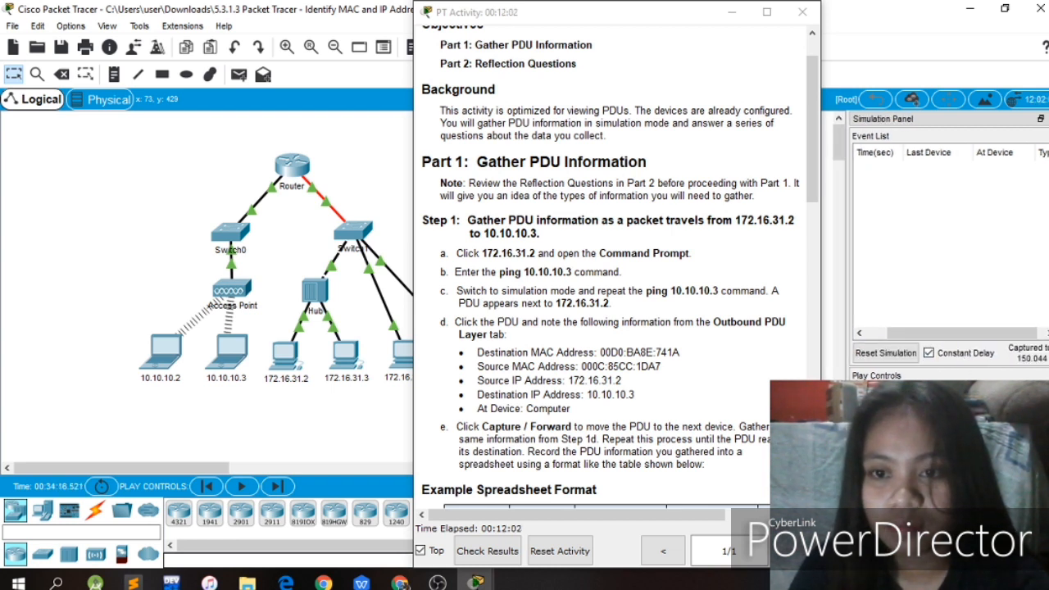
pyautogui.click(988, 398)
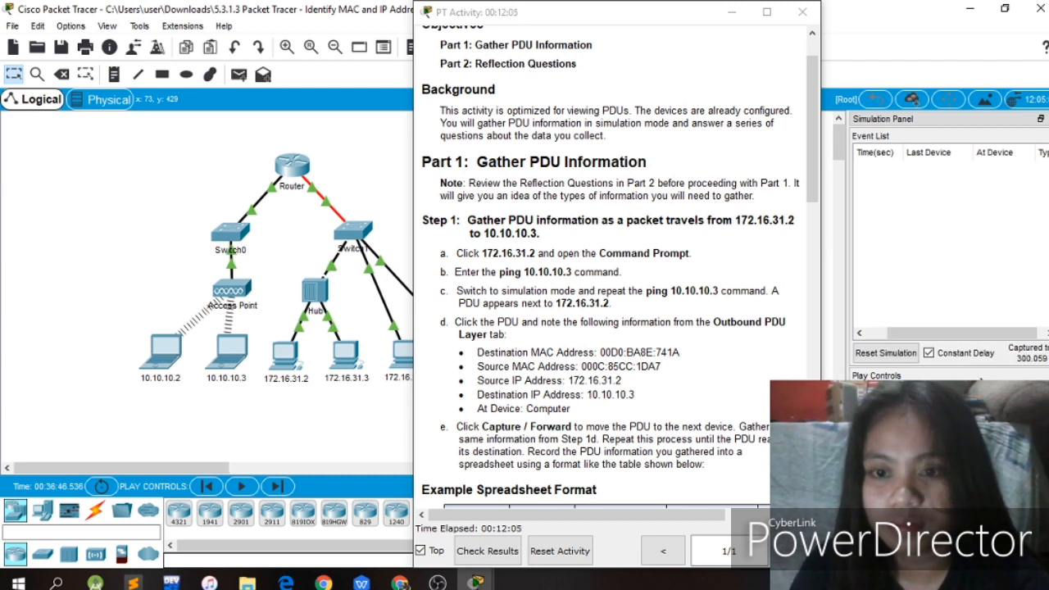
pyautogui.click(988, 398)
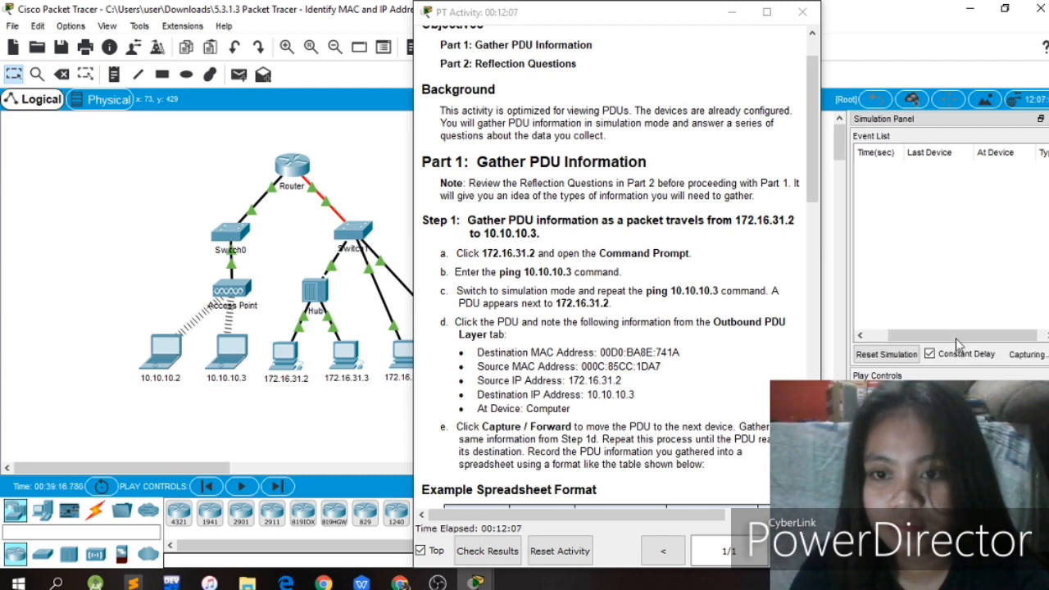
pyautogui.moveTo(1030, 336); pyautogui.dragTo(1039, 335)
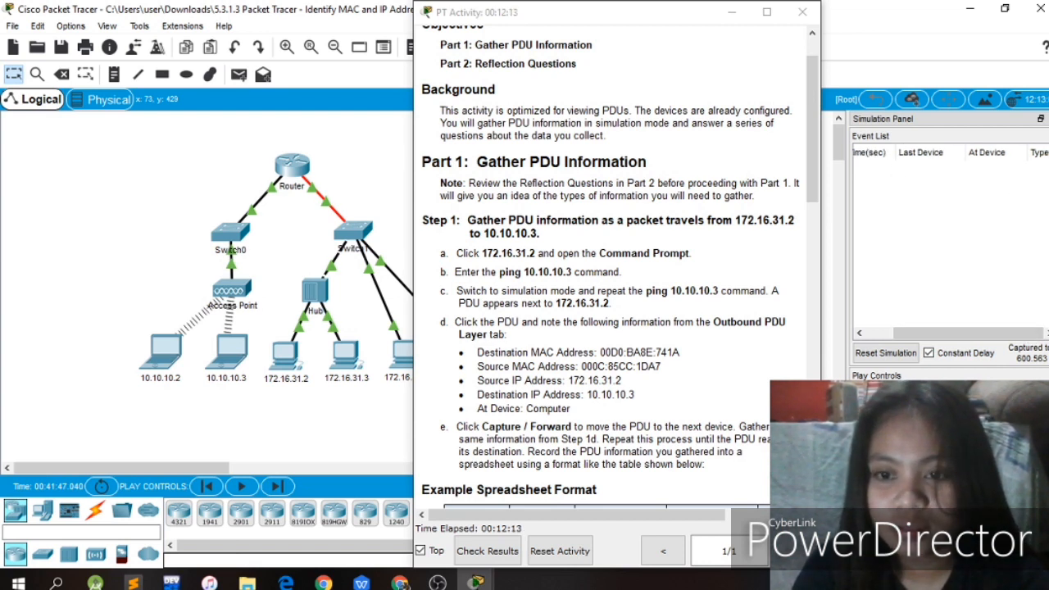
pyautogui.click(910, 464)
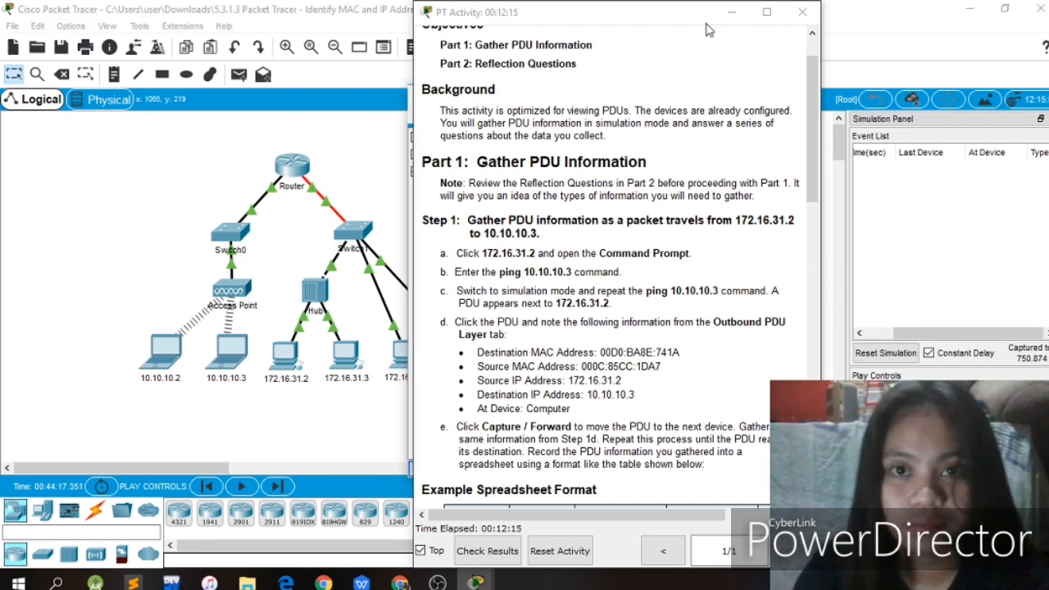
# Minimize the activity instructions and play the simulation, declining the network reset and turning off Constant Delay.
pyautogui.click(732, 12)
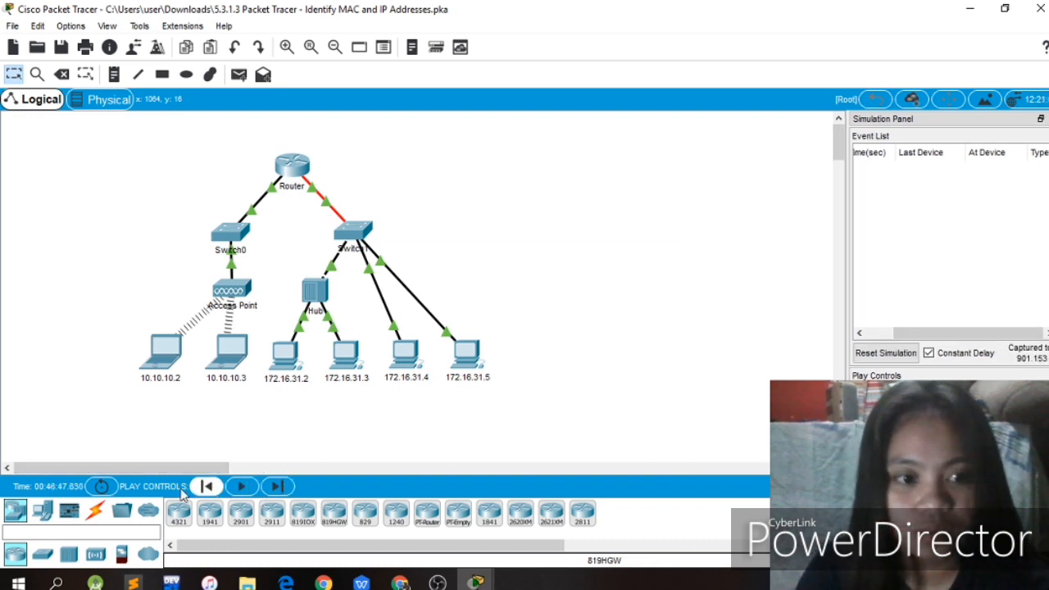
pyautogui.click(102, 486)
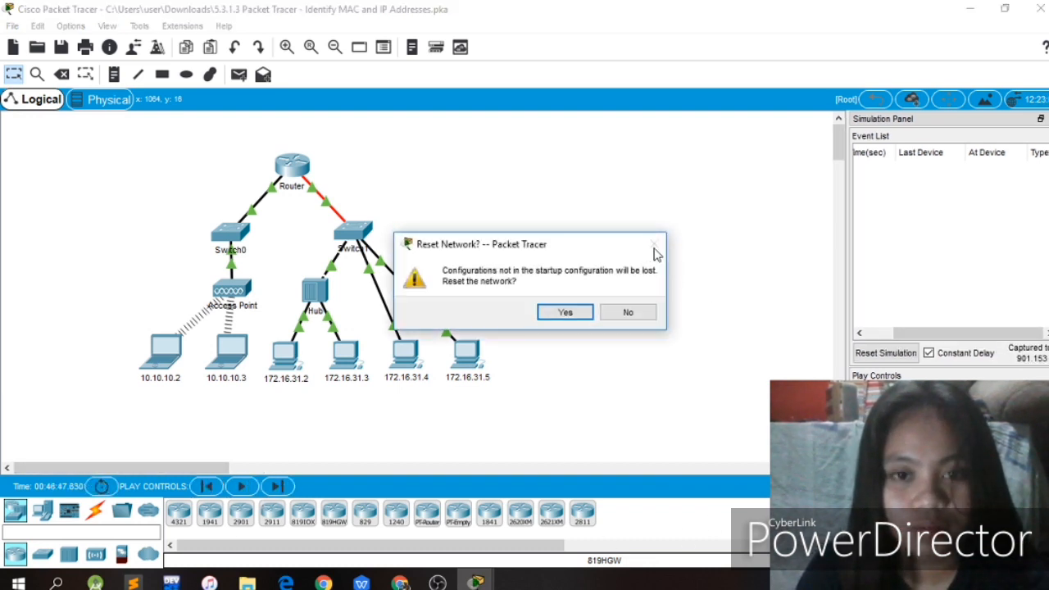
pyautogui.click(628, 312)
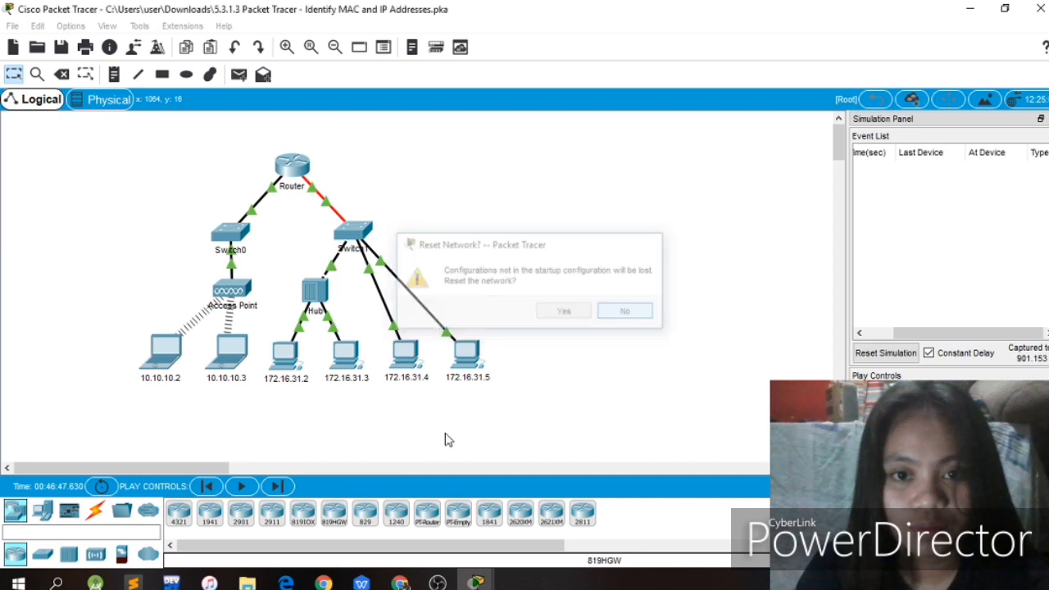
pyautogui.click(242, 487)
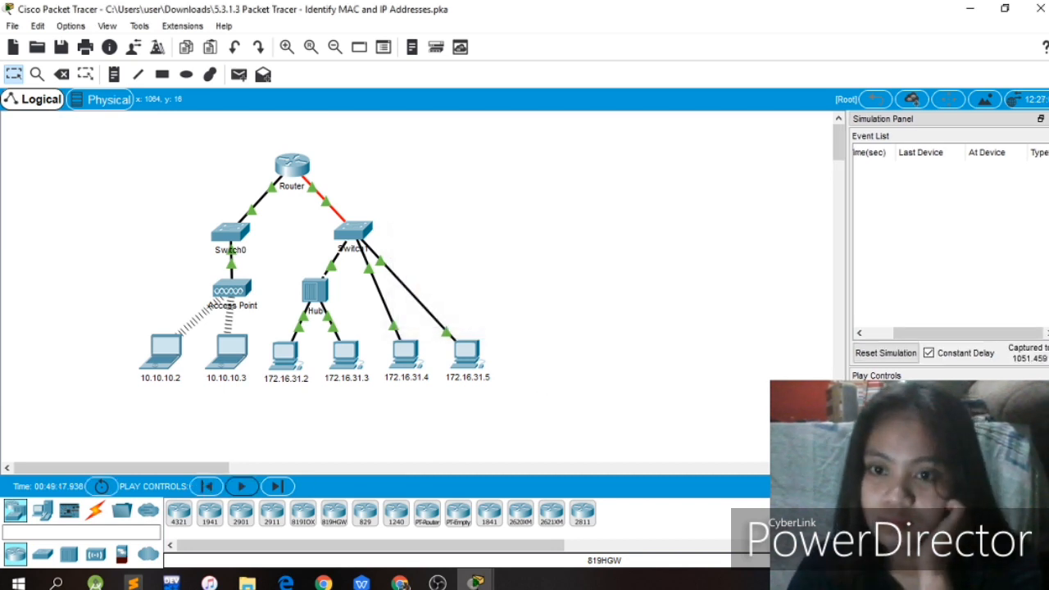
pyautogui.click(949, 358)
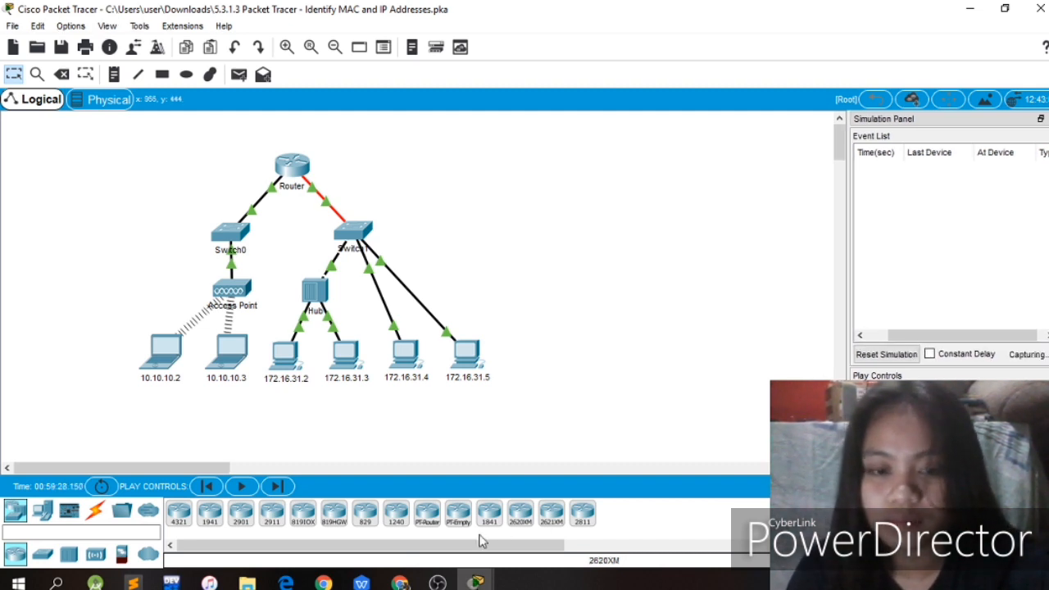
# Switch back to the Packet Tracer topology and bring up the activity instructions at Step 1's PDU information.
pyautogui.click(450, 582)
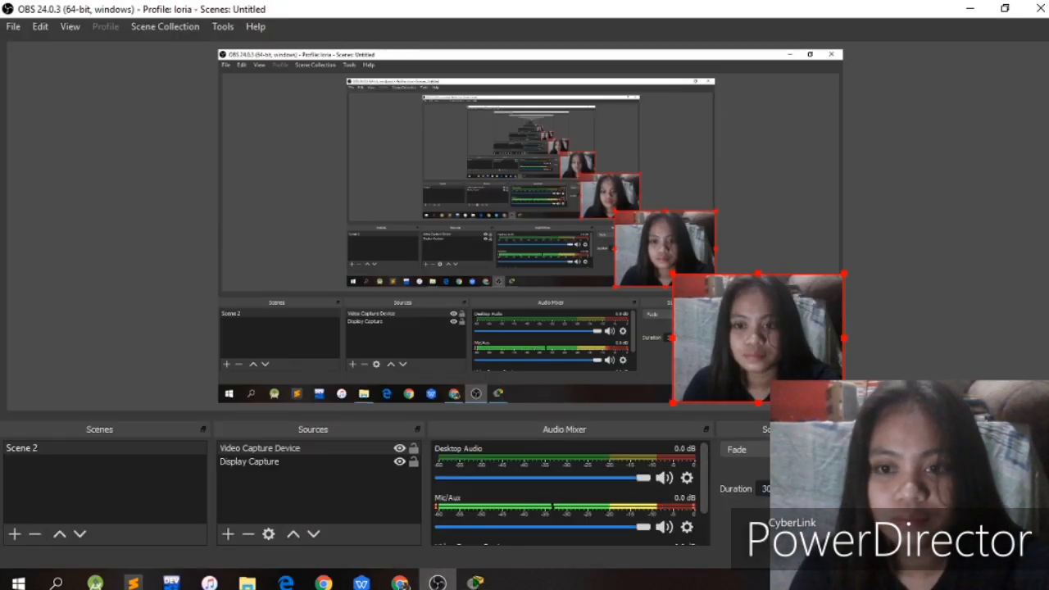
pyautogui.moveTo(475, 583)
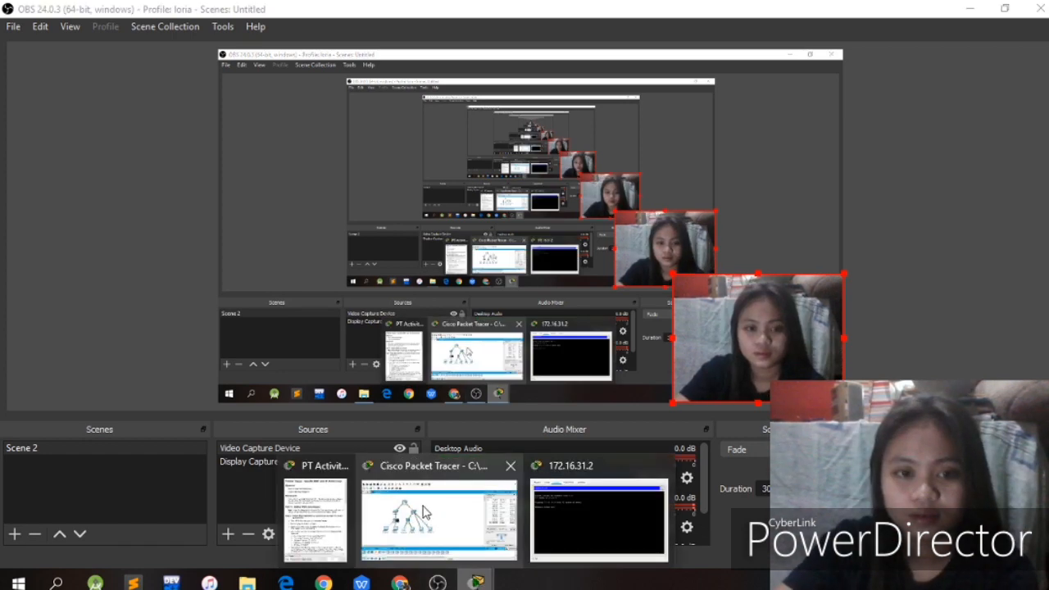
pyautogui.click(440, 503)
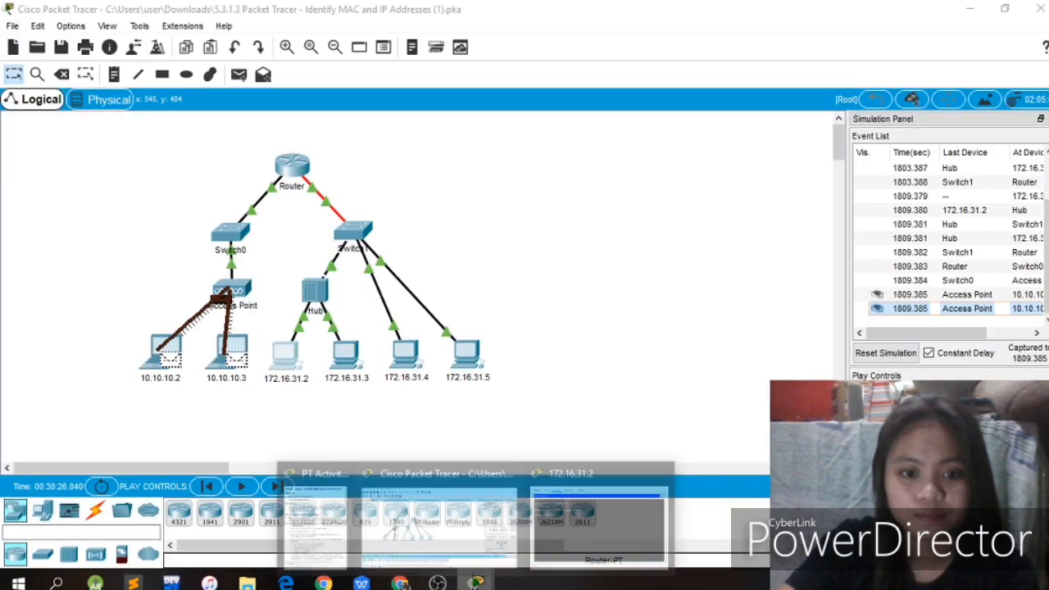
pyautogui.click(336, 533)
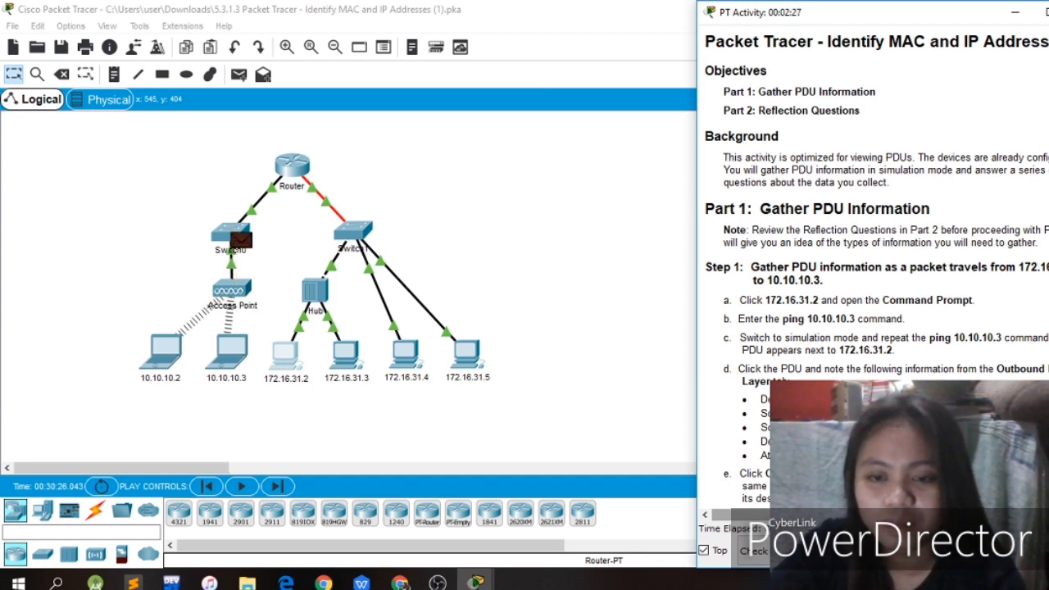
pyautogui.scroll(-1, 873, 246)
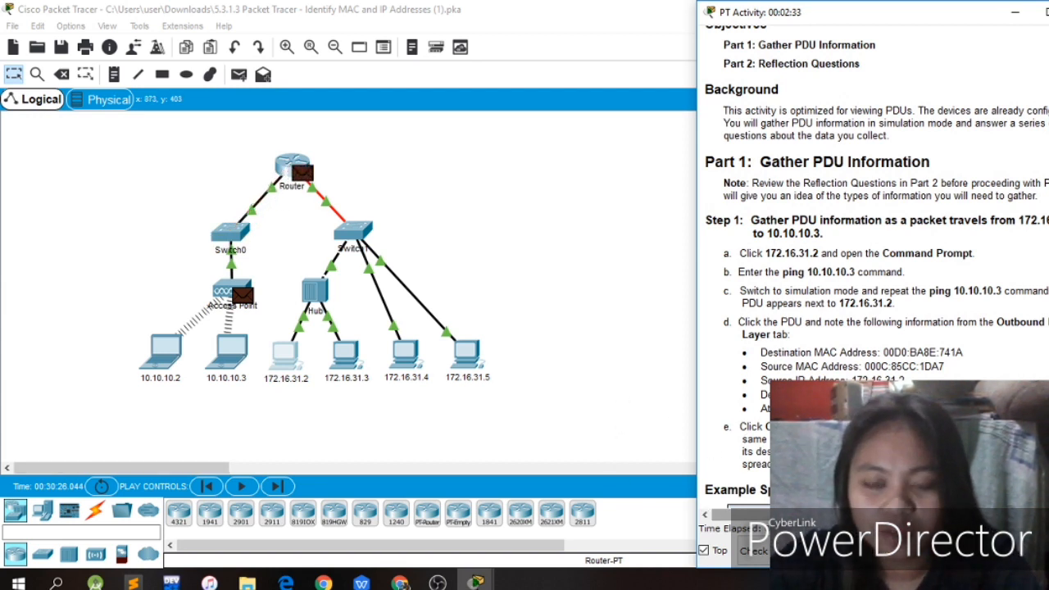
pyautogui.scroll(-2, 873, 271)
pyautogui.scroll(-1, 873, 270)
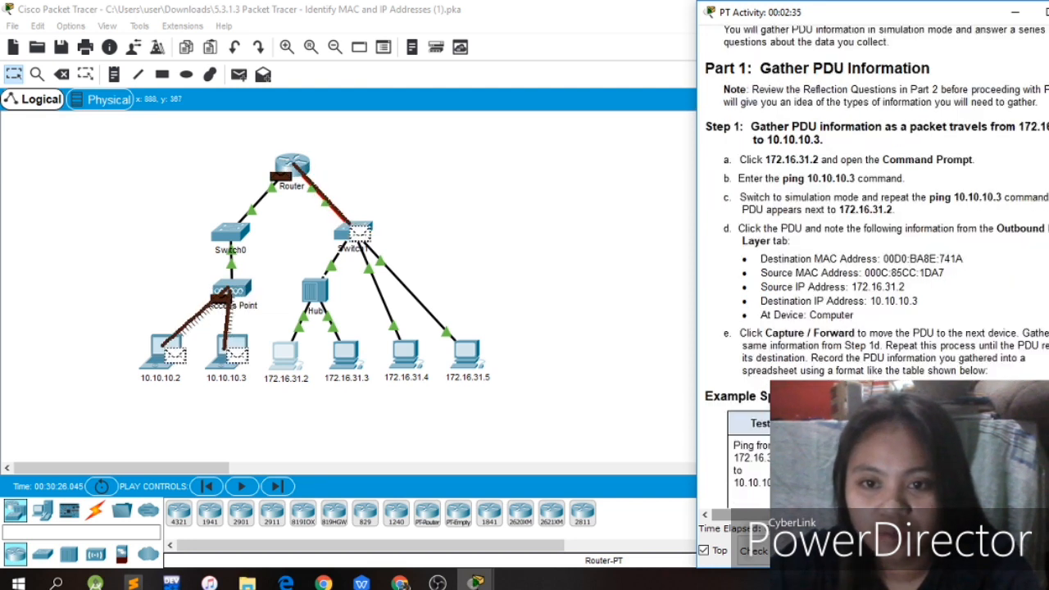
# Move the activity instructions off the simulation event list and browse back to its earliest captured events.
pyautogui.moveTo(931, 6); pyautogui.dragTo(894, 21)
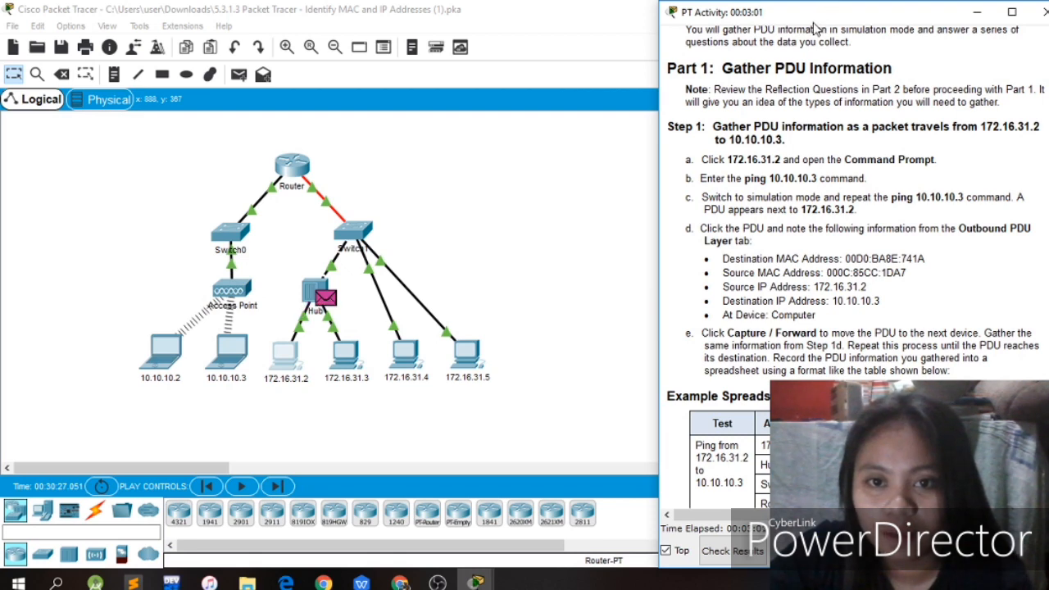
pyautogui.moveTo(815, 24); pyautogui.dragTo(536, 16)
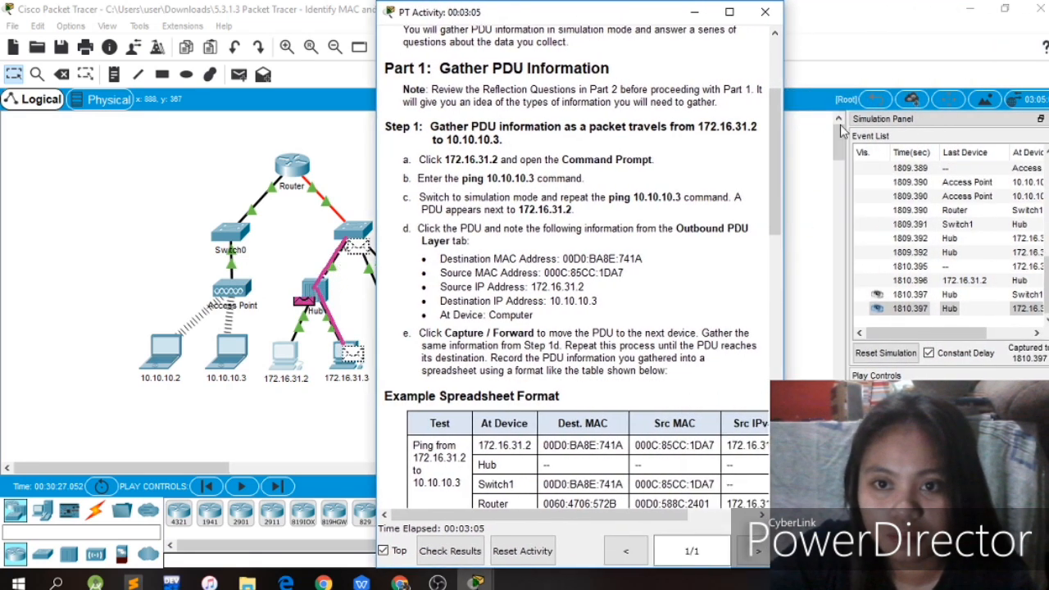
pyautogui.scroll(3, 982, 239)
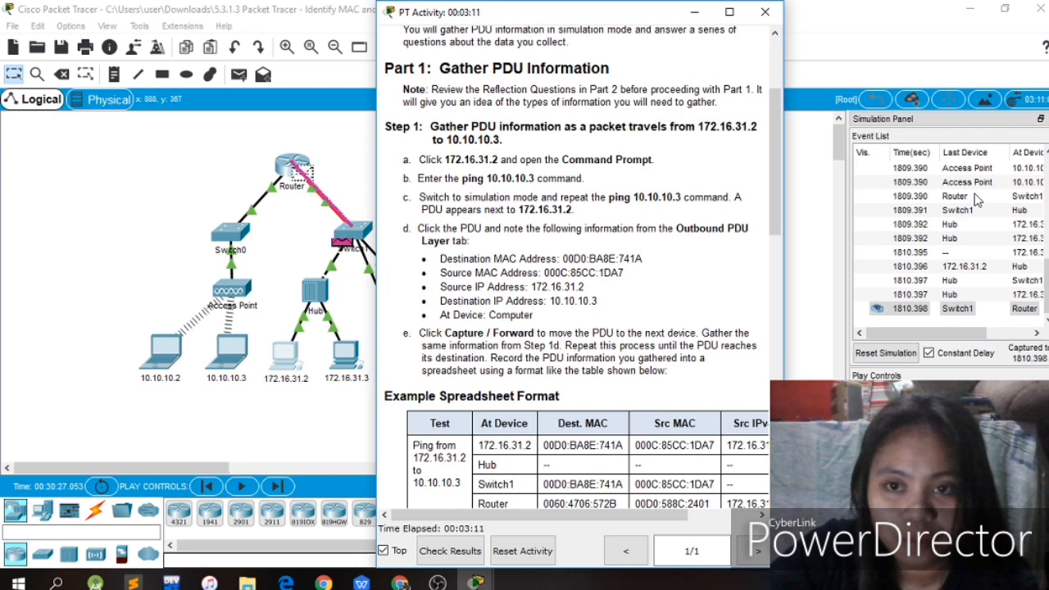
pyautogui.scroll(3, 972, 213)
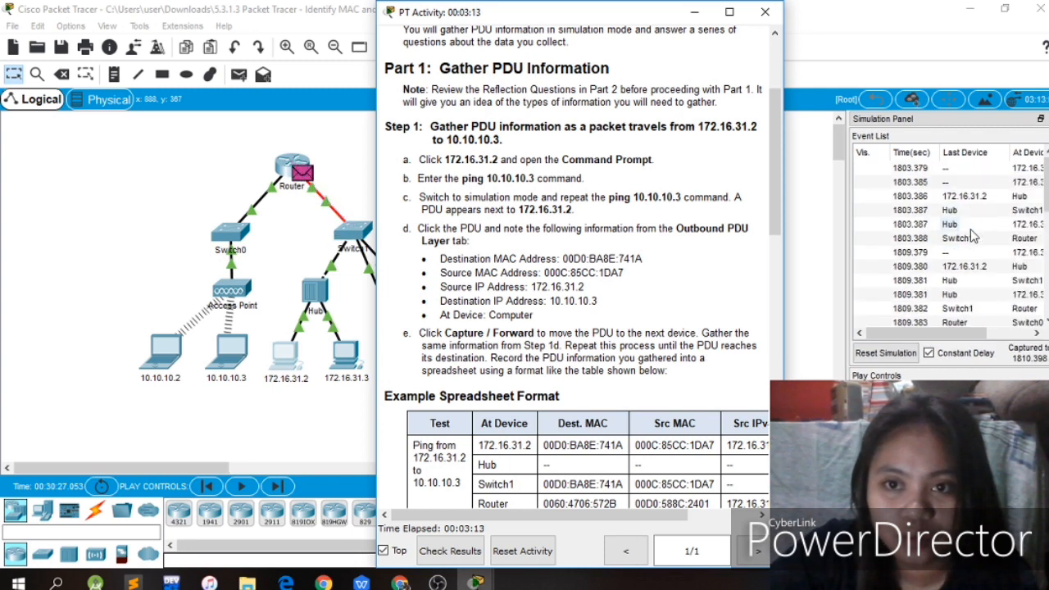
# Display the outbound PDU details of the event travelling from 172.16.31.2 to the Hub, keeping the activity instructions alongside.
pyautogui.click(972, 200)
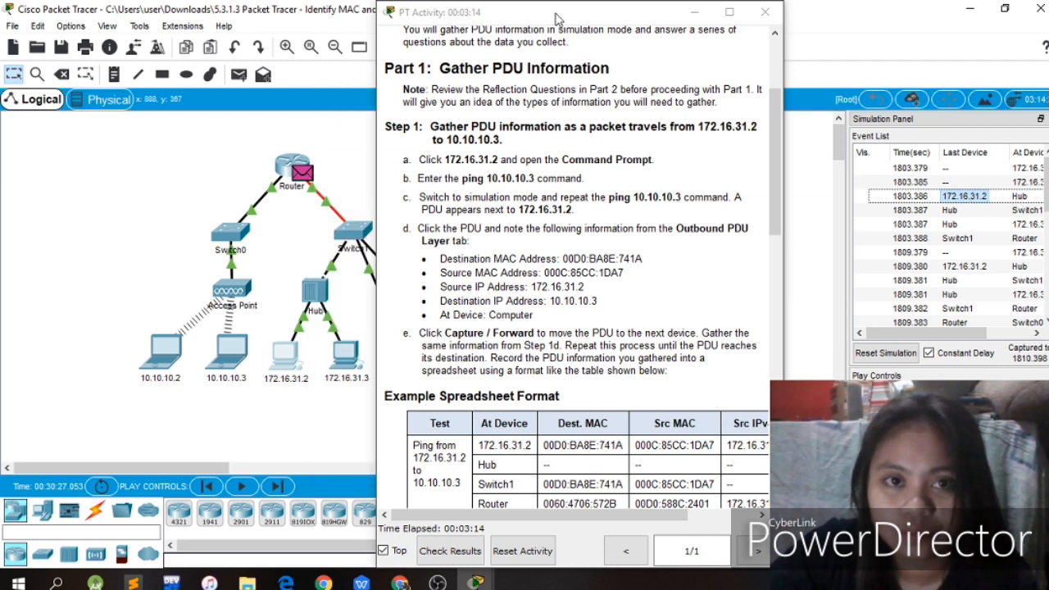
pyautogui.moveTo(598, 14); pyautogui.dragTo(790, 13)
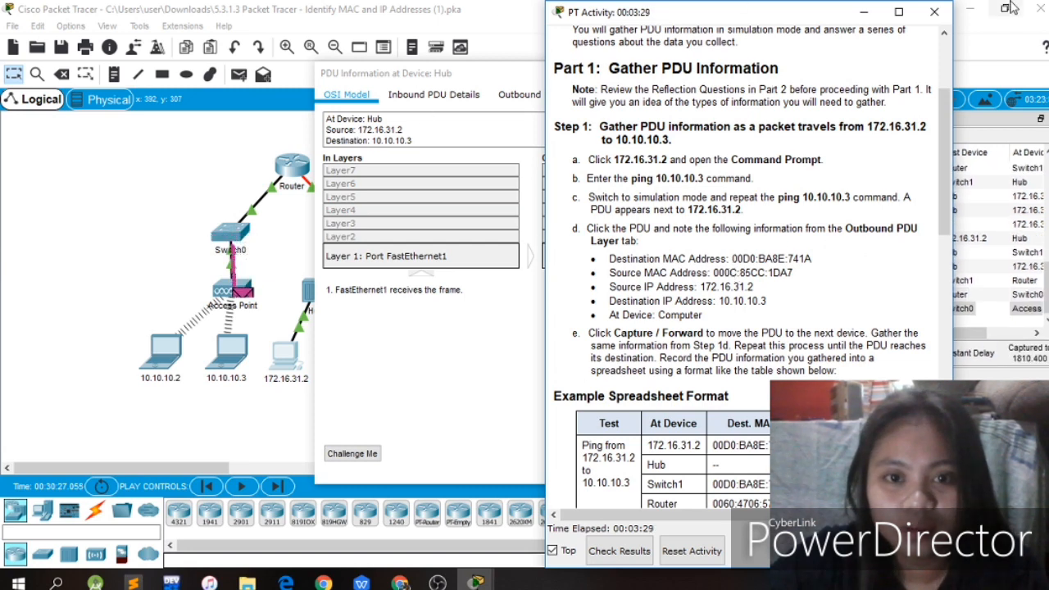
pyautogui.moveTo(712, 13); pyautogui.dragTo(796, 13)
pyautogui.click(541, 94)
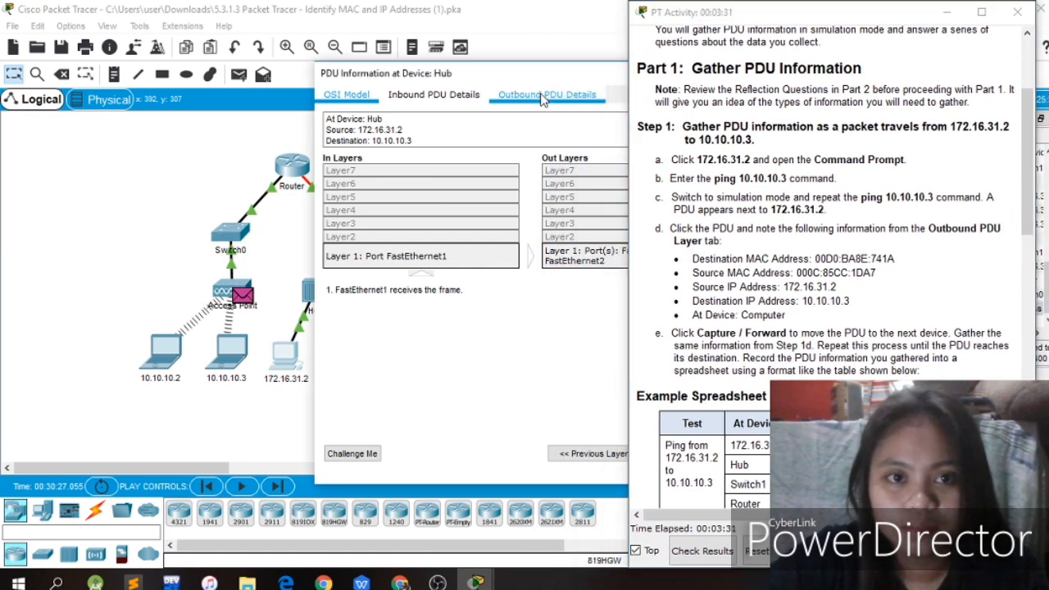
pyautogui.click(542, 94)
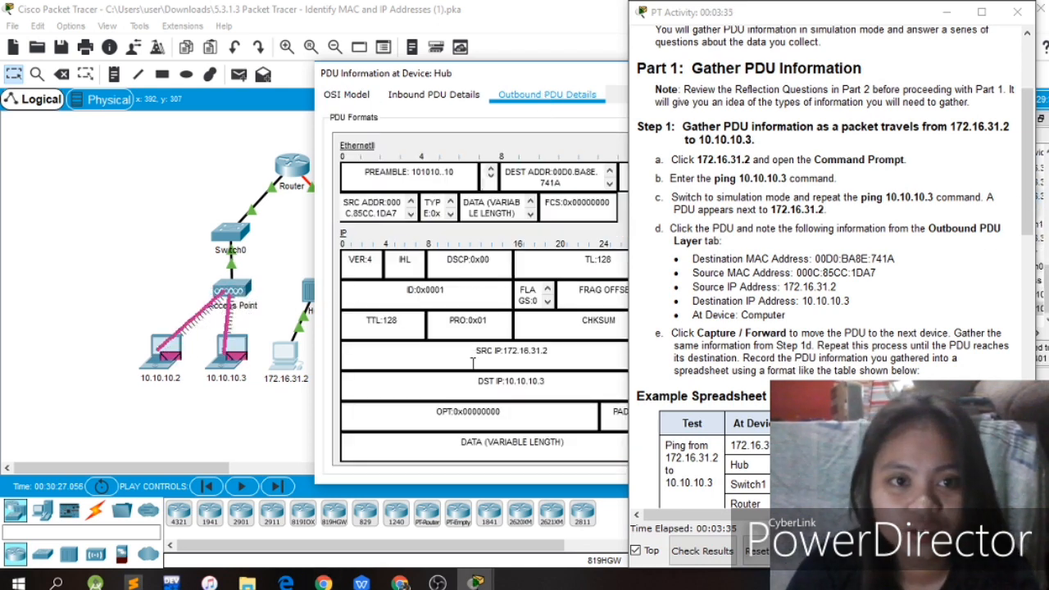
# Examine the Hub's outbound Ethernet, IP and ICMP fields against the example spreadsheet, read on to Step 2, and close the PDU information.
pyautogui.scroll(-5, 472, 363)
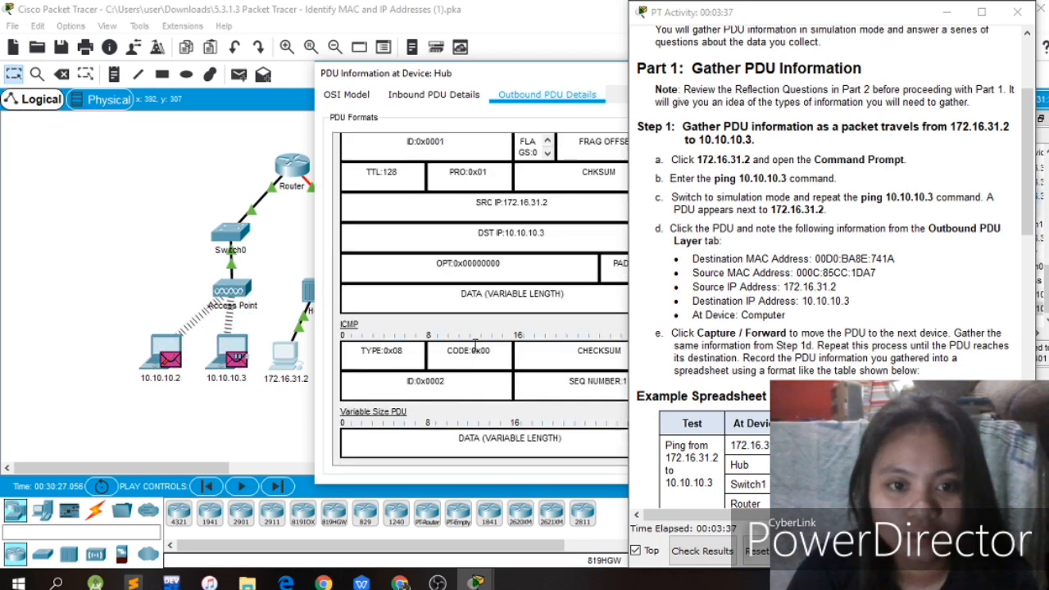
pyautogui.moveTo(507, 78); pyautogui.dragTo(378, 79)
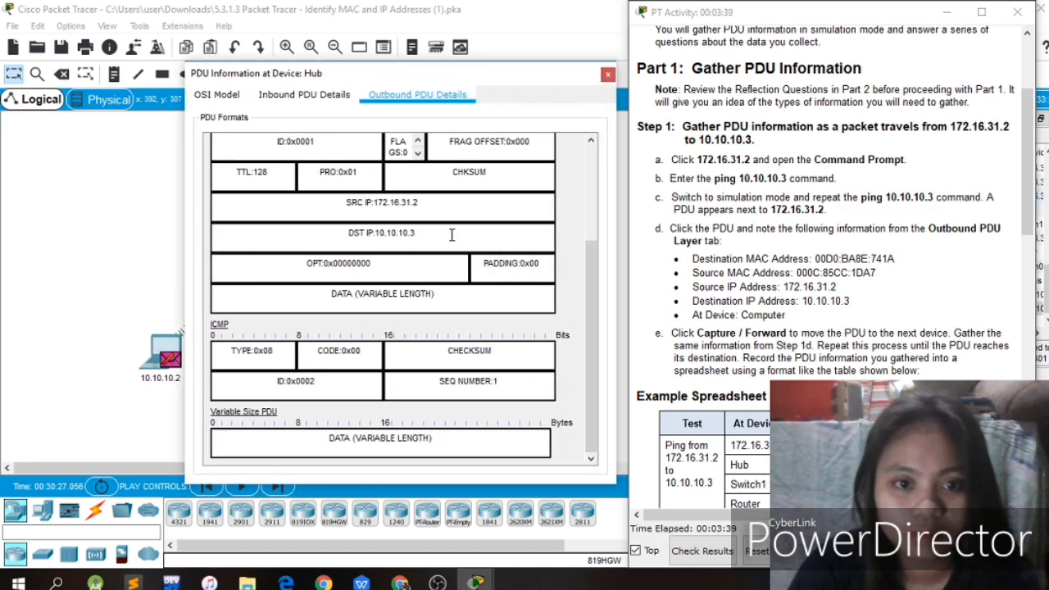
pyautogui.scroll(5, 452, 235)
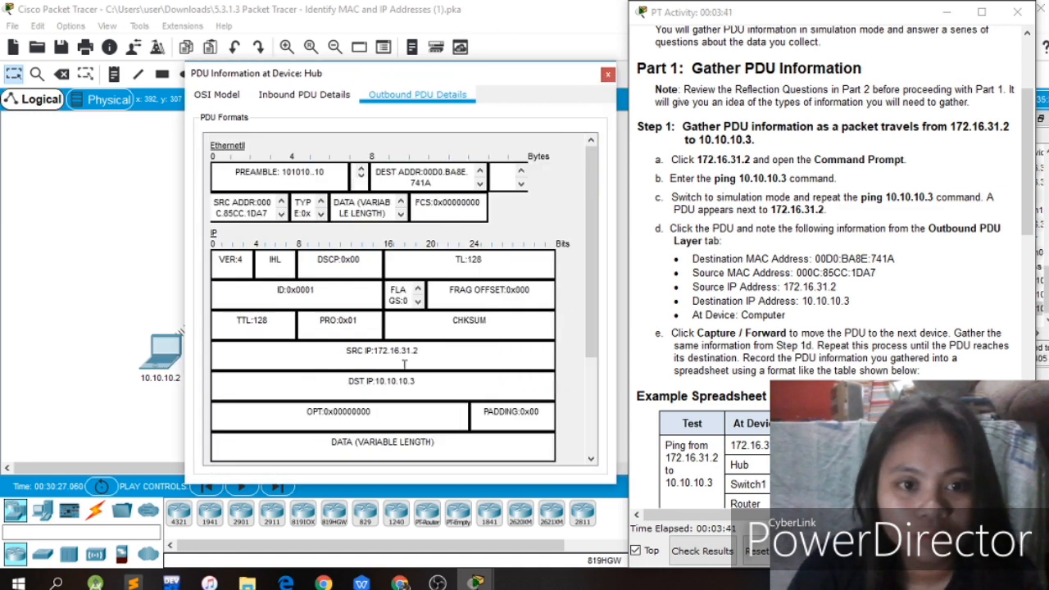
pyautogui.scroll(-2, 404, 365)
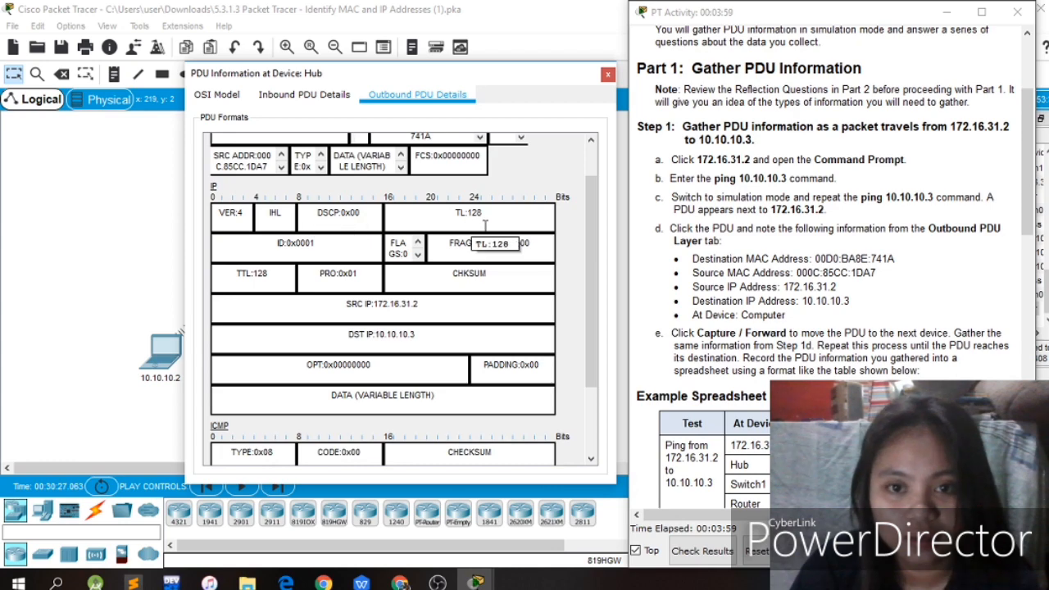
pyautogui.scroll(-3, 505, 242)
pyautogui.scroll(-7, 811, 348)
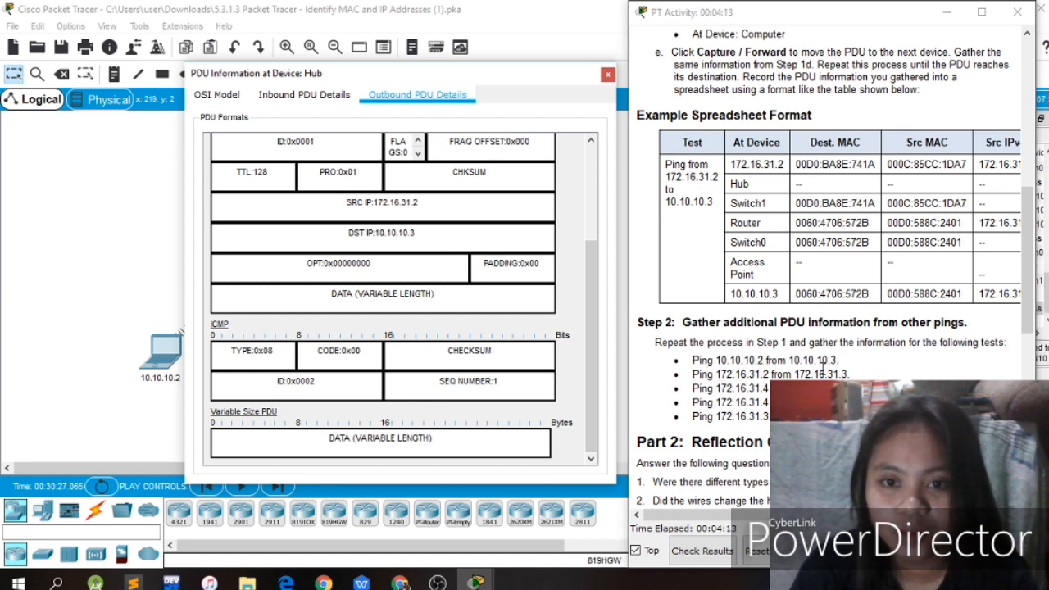
pyautogui.click(608, 76)
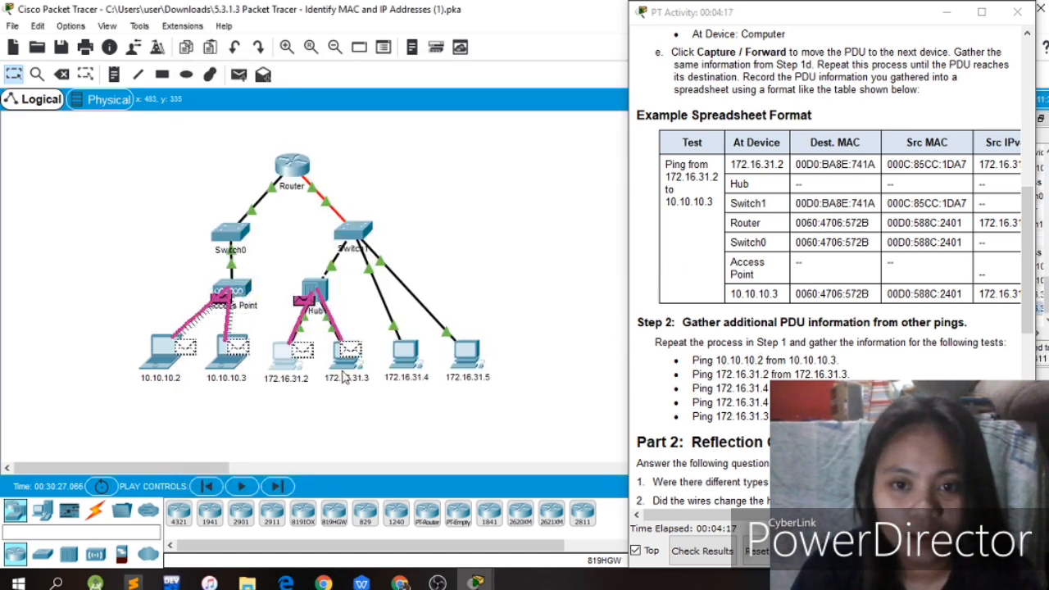
# Inspect the PDU arriving at 10.10.10.2, advance to its Layer 2 explanation, and close the PDU information.
pyautogui.click(168, 360)
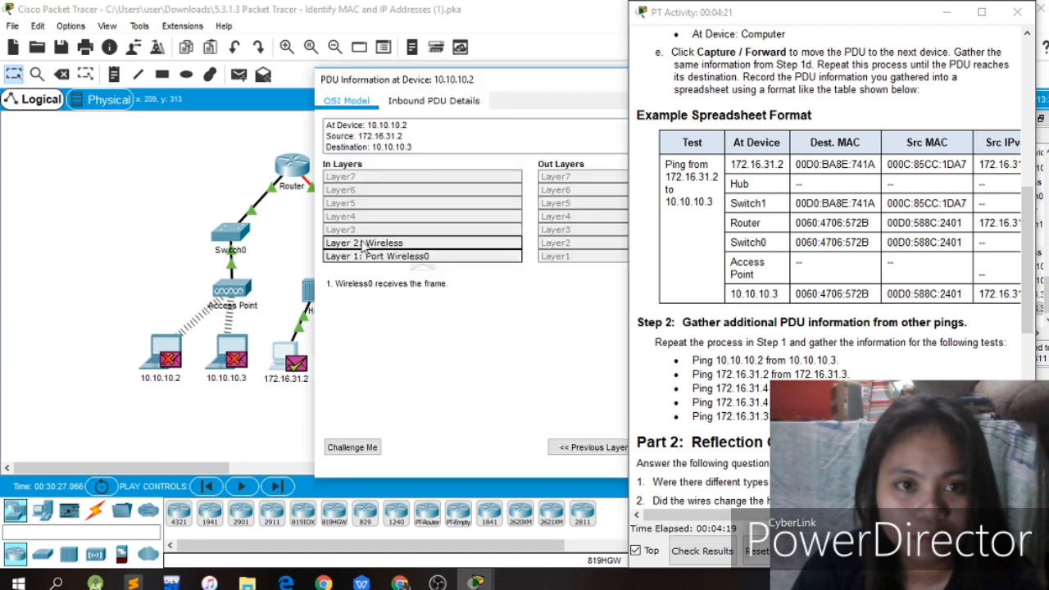
pyautogui.moveTo(555, 85); pyautogui.dragTo(370, 77)
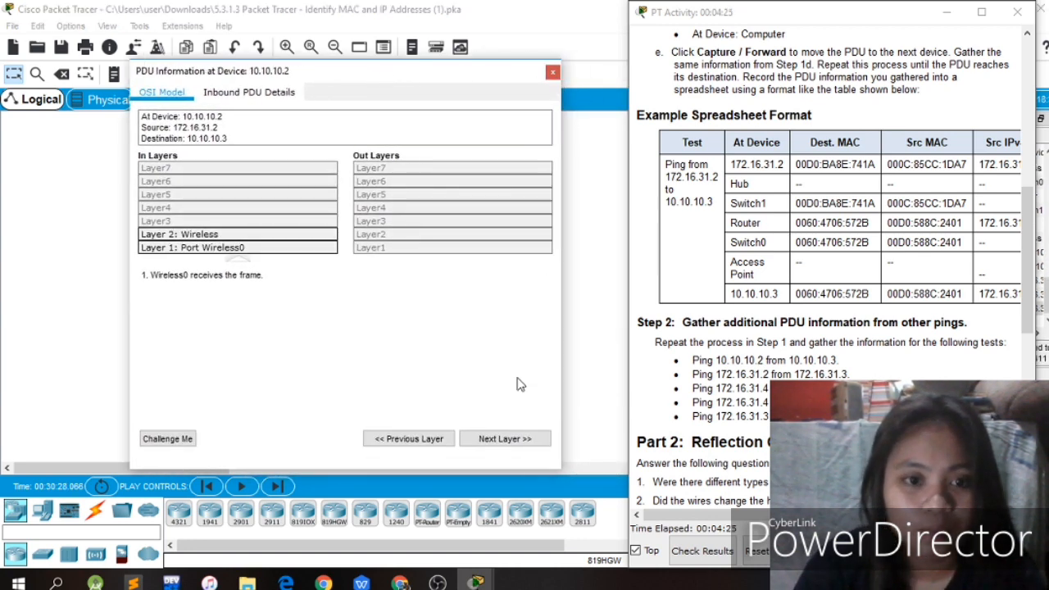
pyautogui.click(505, 440)
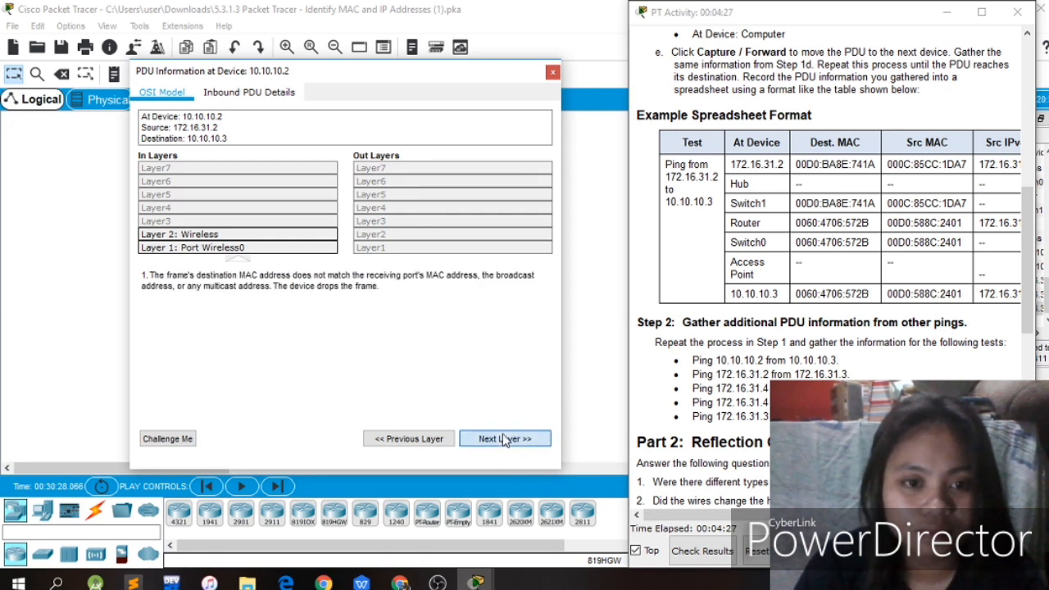
pyautogui.click(553, 73)
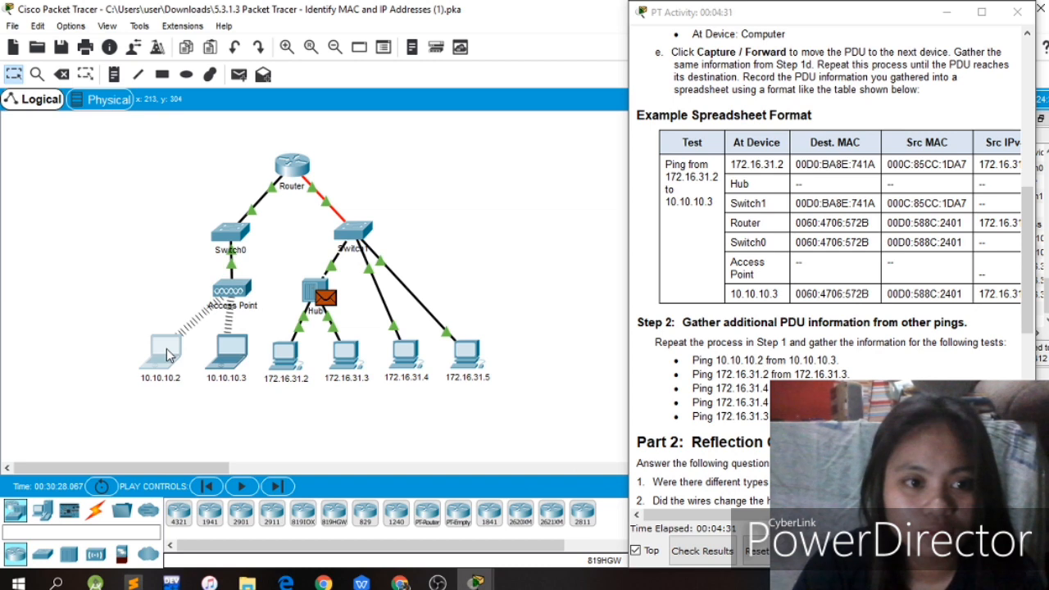
# Enter ping 10.10.3 in the Command Prompt of laptop 10.10.10.2 and close the device window.
pyautogui.click(232, 352)
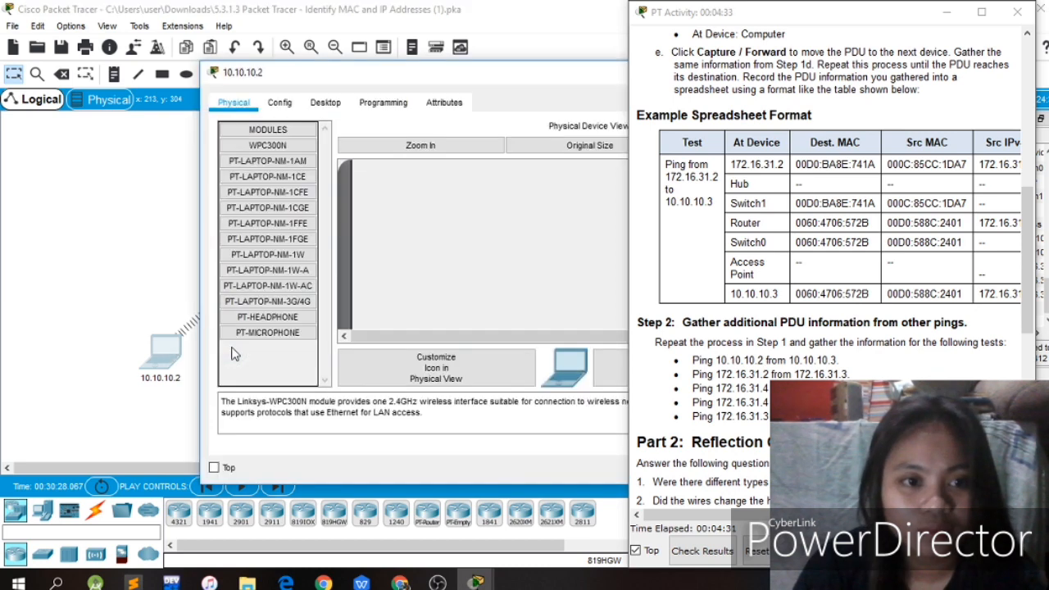
pyautogui.click(278, 103)
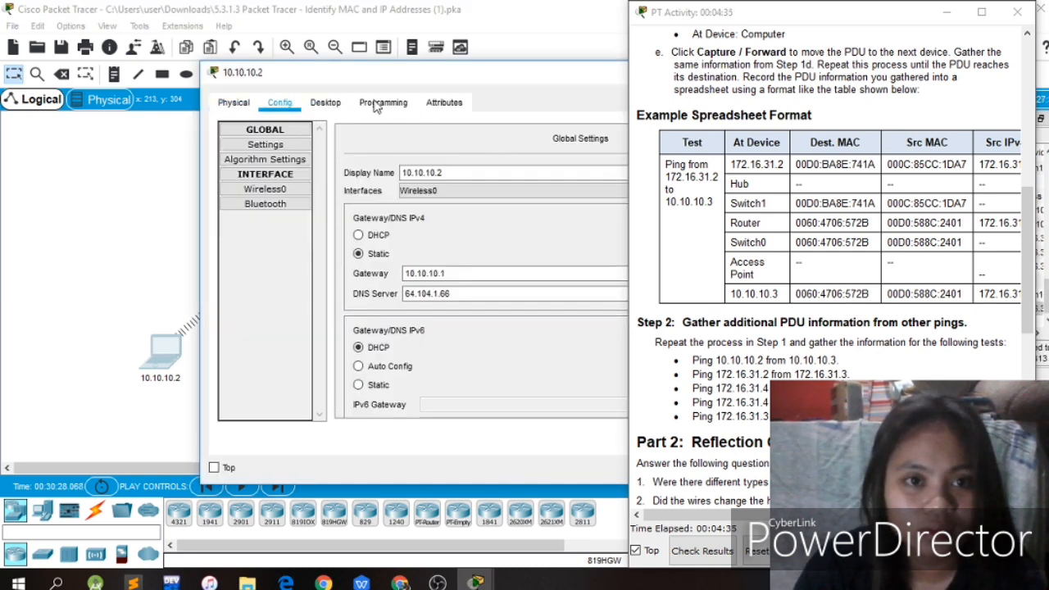
pyautogui.click(326, 102)
pyautogui.moveTo(529, 70); pyautogui.dragTo(444, 67)
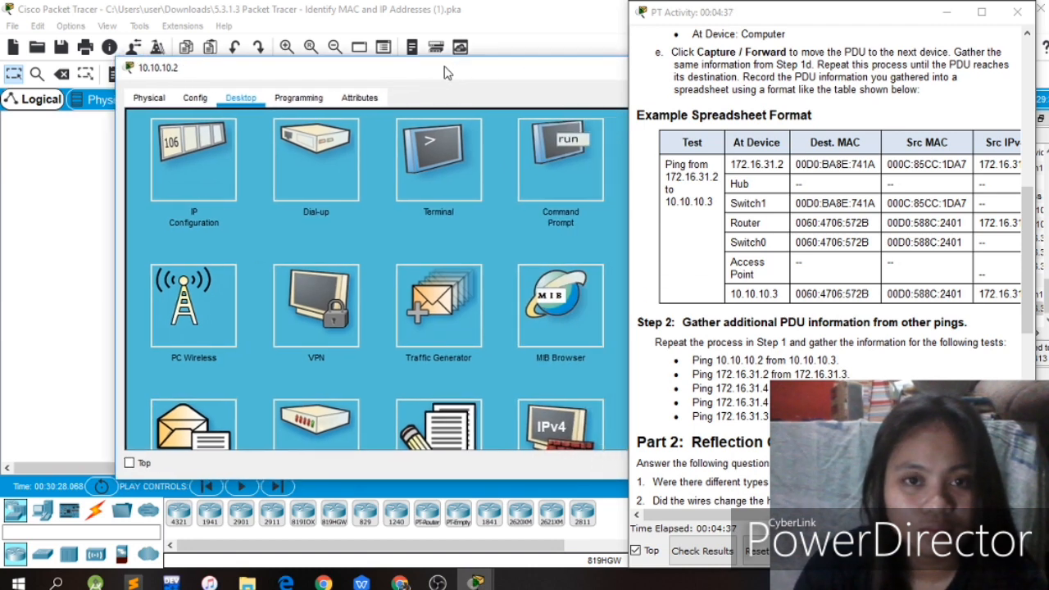
pyautogui.click(587, 159)
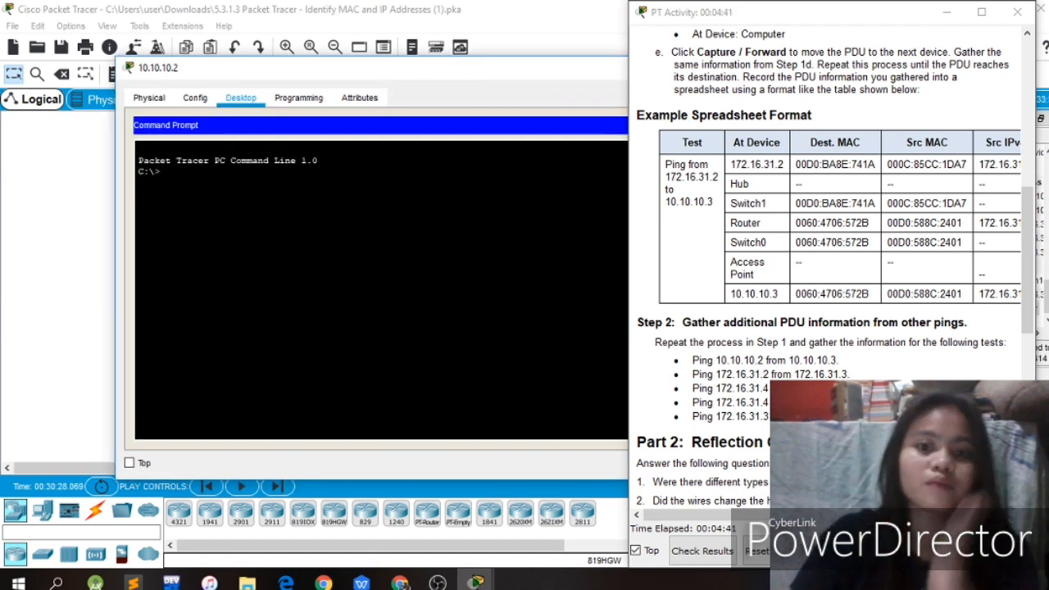
pyautogui.write('ping 10')
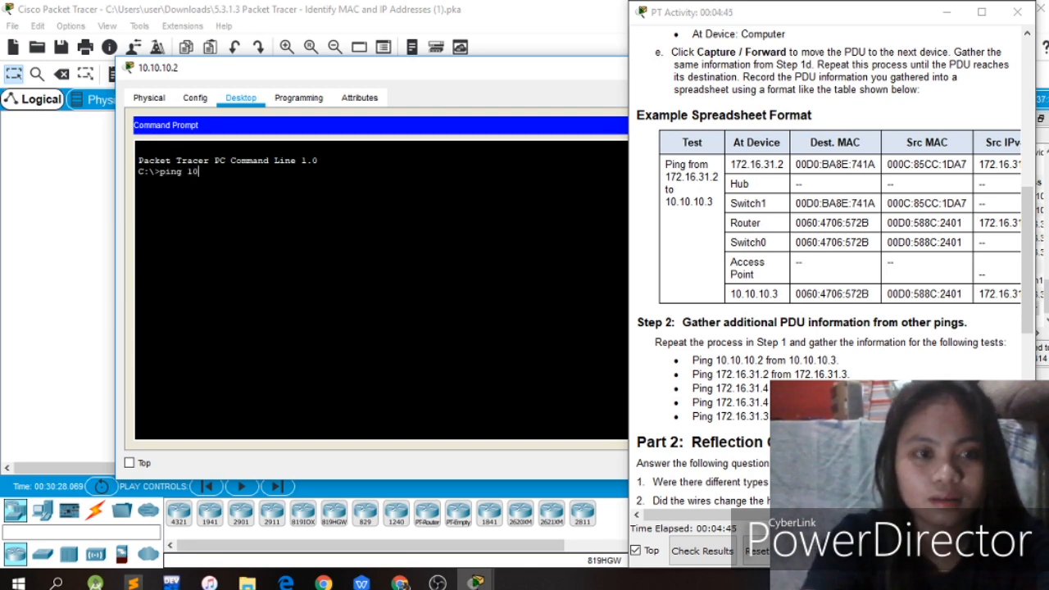
pyautogui.write('.10.3')
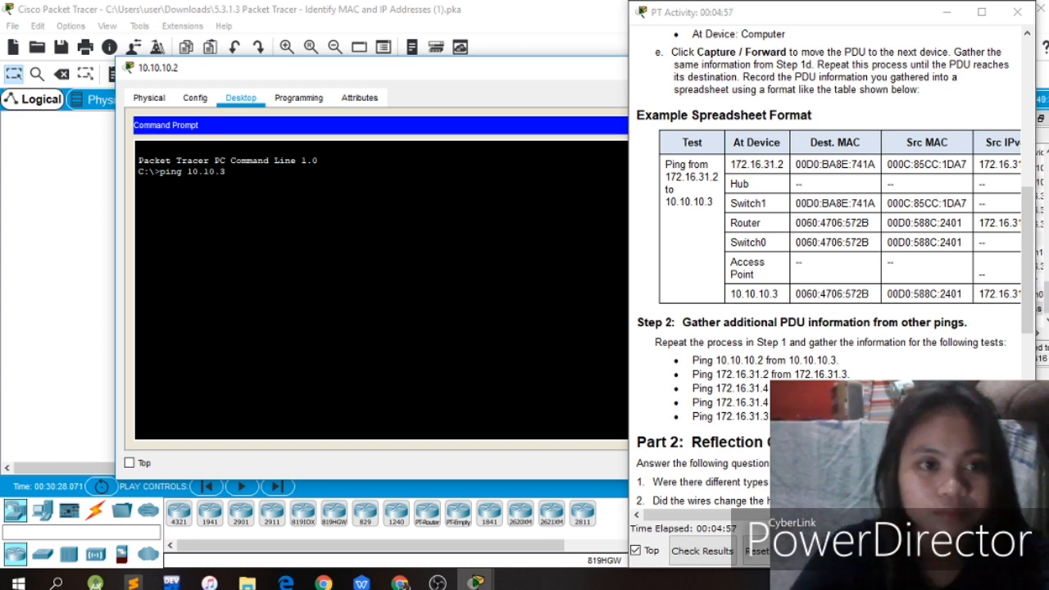
pyautogui.moveTo(476, 80); pyautogui.dragTo(345, 73)
pyautogui.click(623, 63)
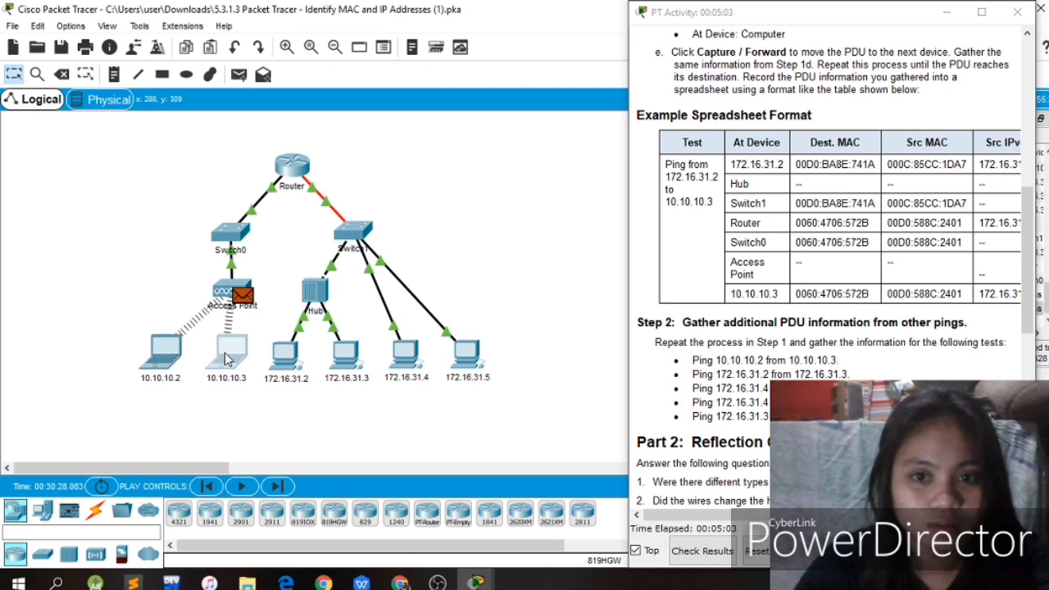
# Return to the Command Prompt of 10.10.10.2, try to paste text after the entered ping, and close the device window.
pyautogui.click(164, 359)
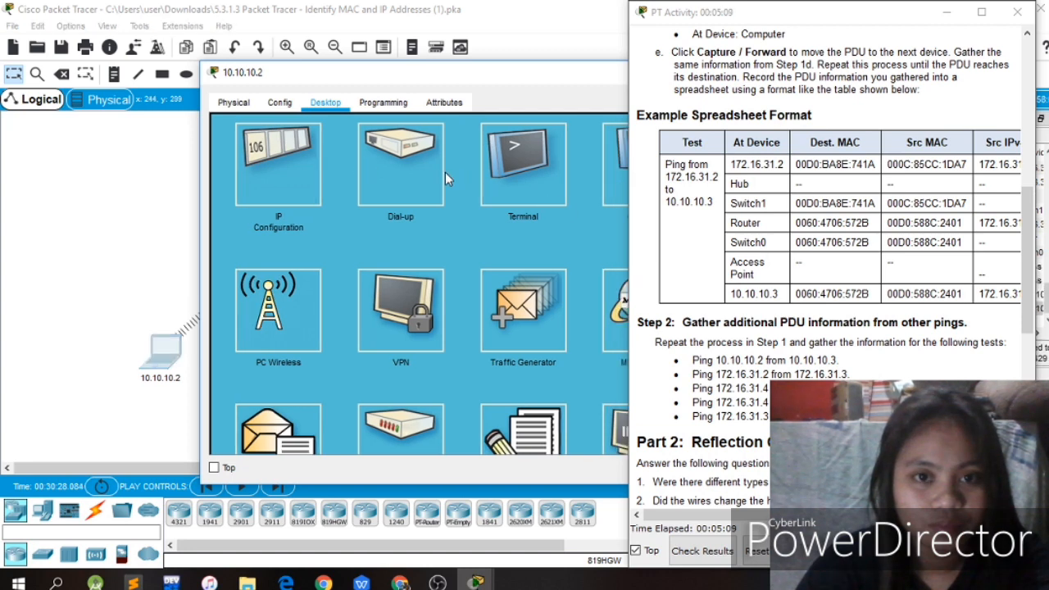
pyautogui.moveTo(506, 80); pyautogui.dragTo(402, 77)
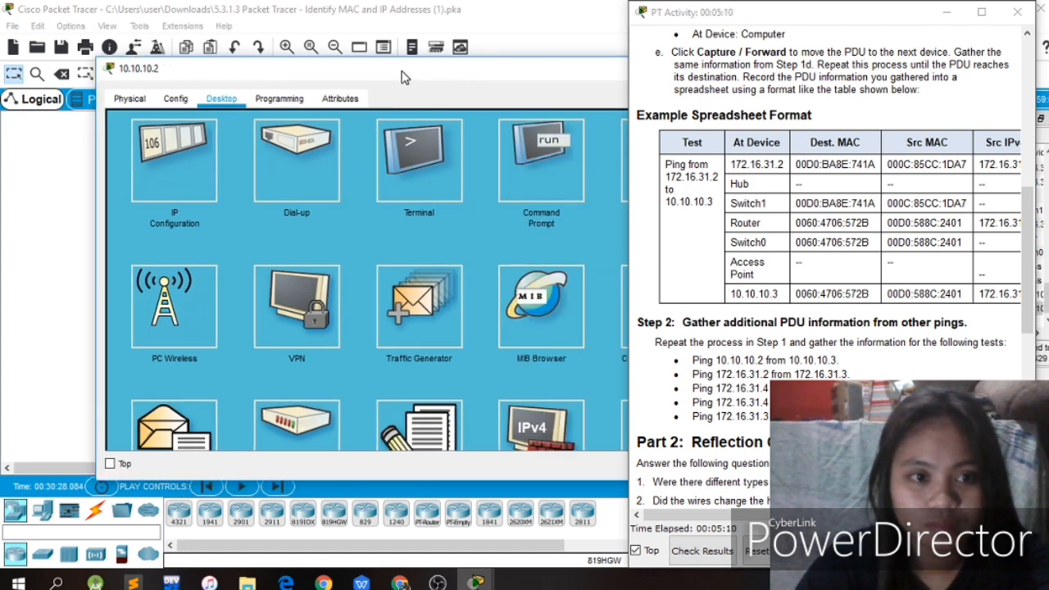
pyautogui.click(540, 155)
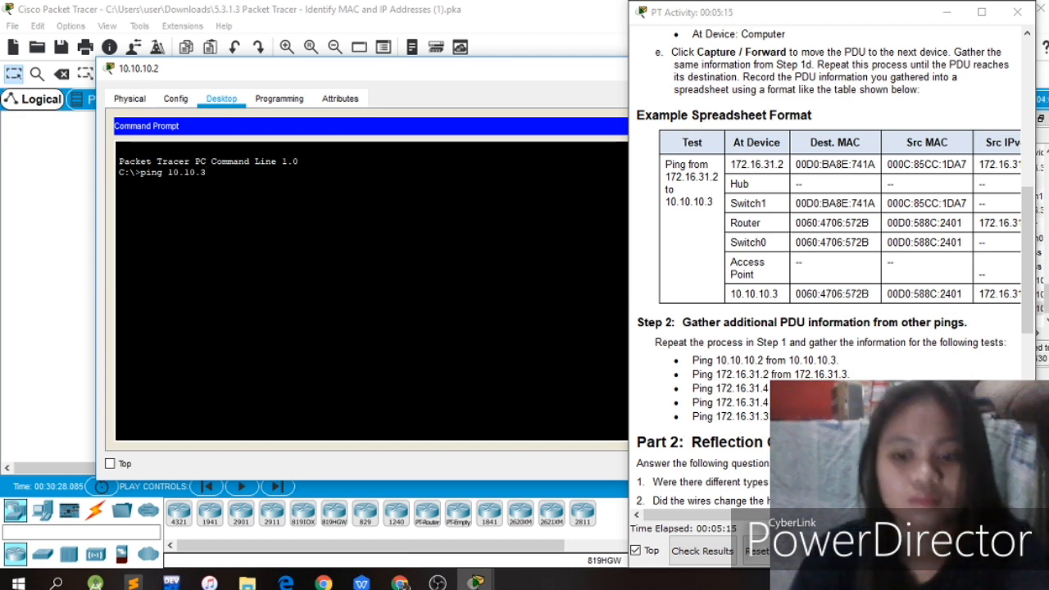
pyautogui.rightClick(243, 174)
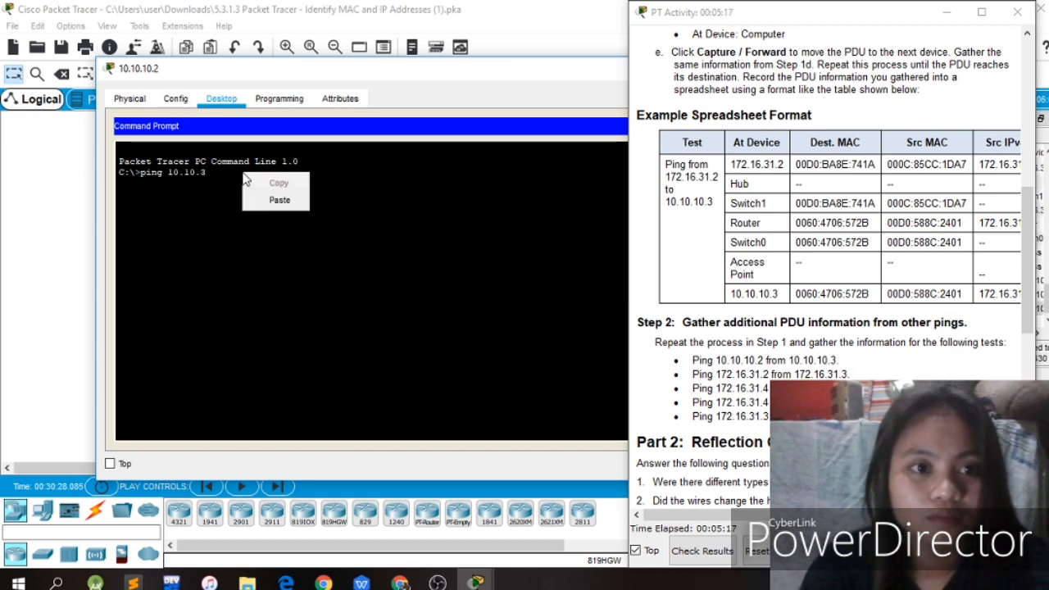
pyautogui.click(277, 201)
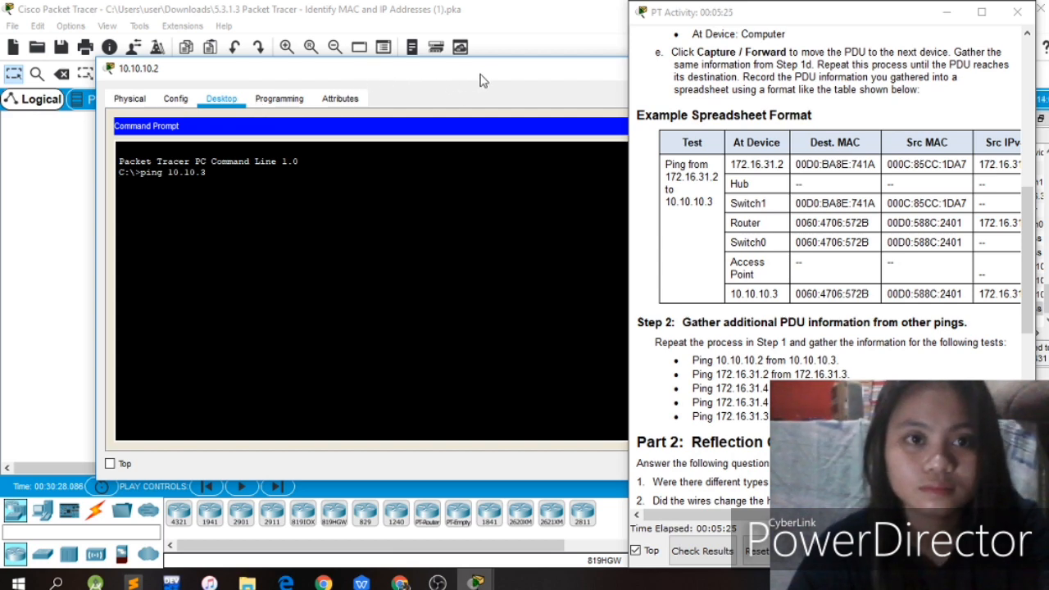
pyautogui.moveTo(482, 80); pyautogui.dragTo(369, 81)
pyautogui.click(619, 69)
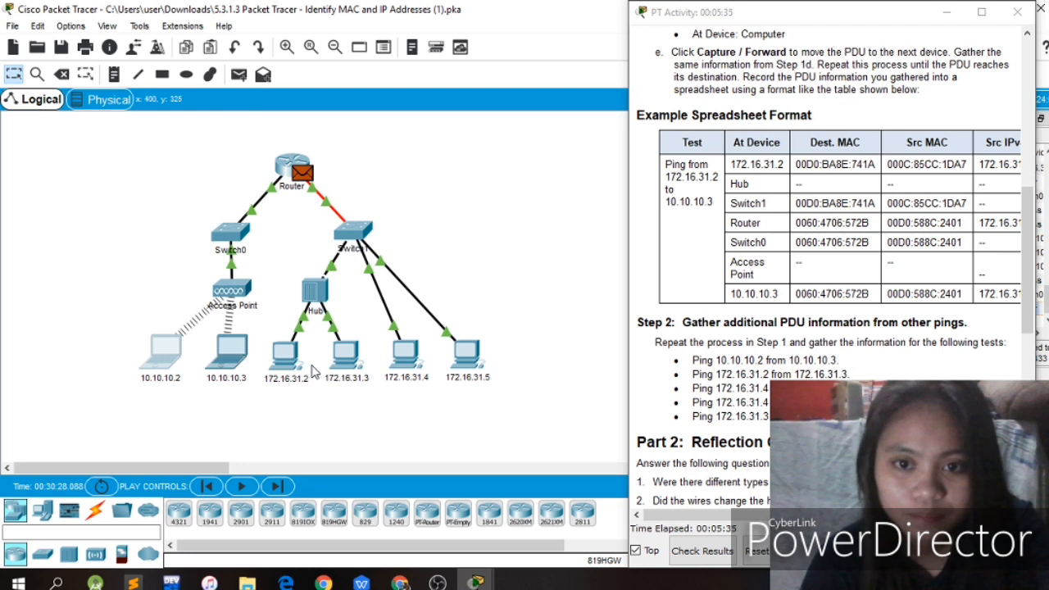
# Check the ping replies in the Command Prompt of 172.16.31.2 and close the device window.
pyautogui.click(287, 357)
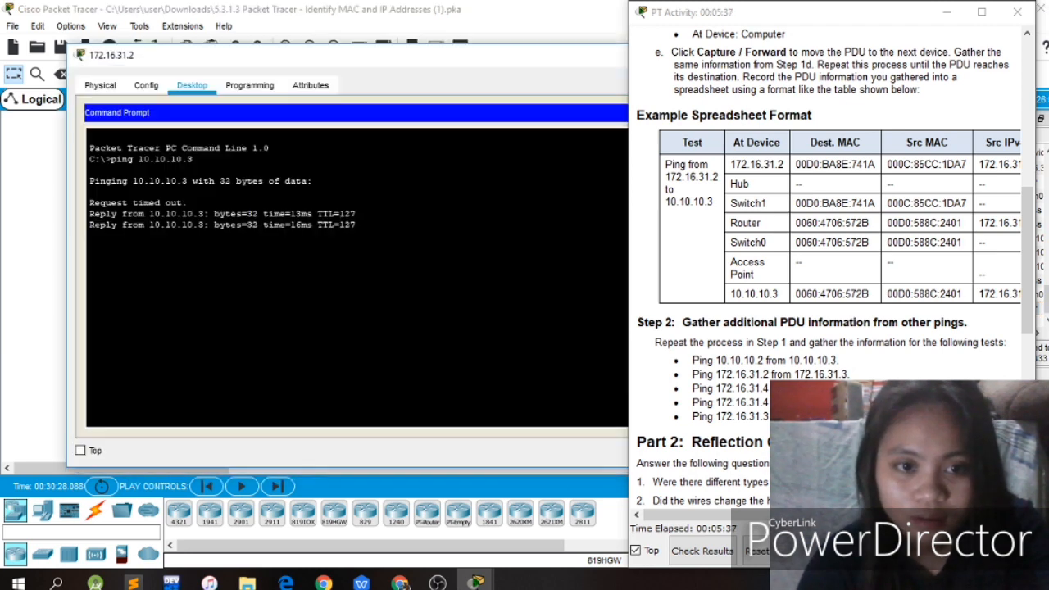
pyautogui.moveTo(456, 58); pyautogui.dragTo(347, 59)
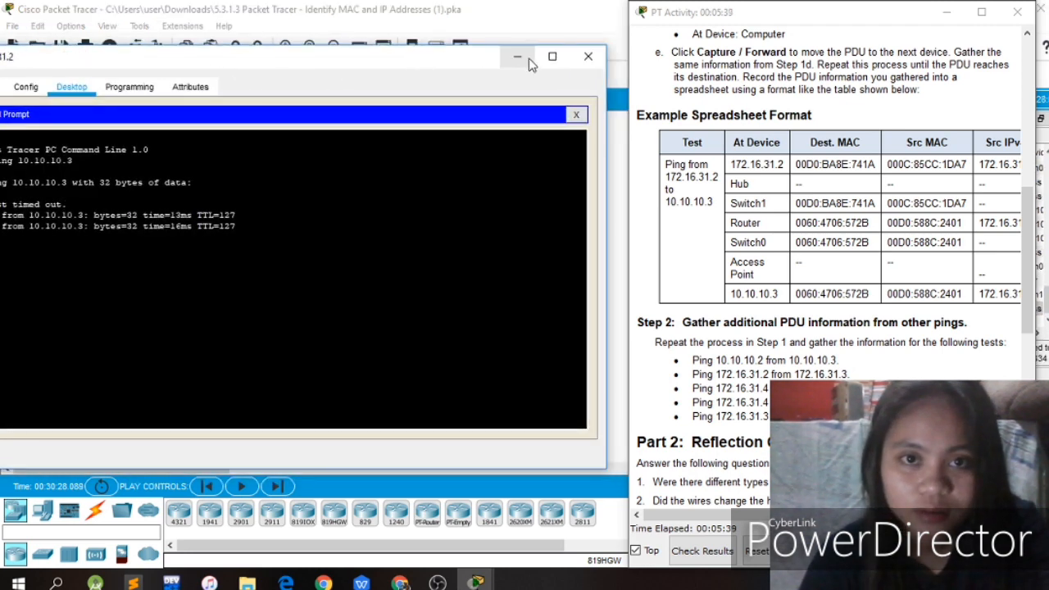
pyautogui.click(589, 57)
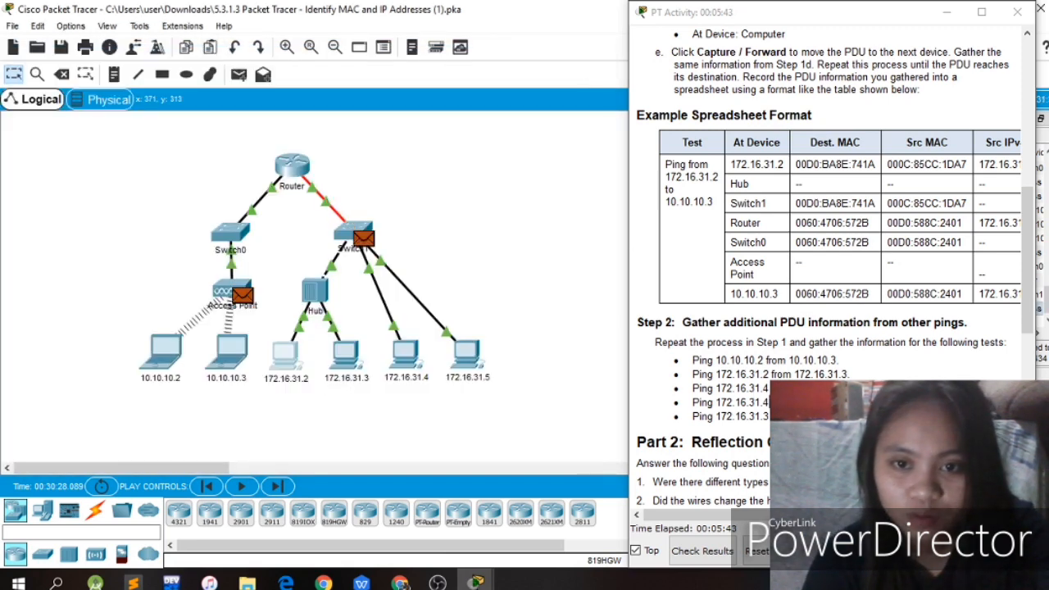
# Ping 10.10.10.2 from the Command Prompt of 172.16.31.4 and close the device window.
pyautogui.click(407, 354)
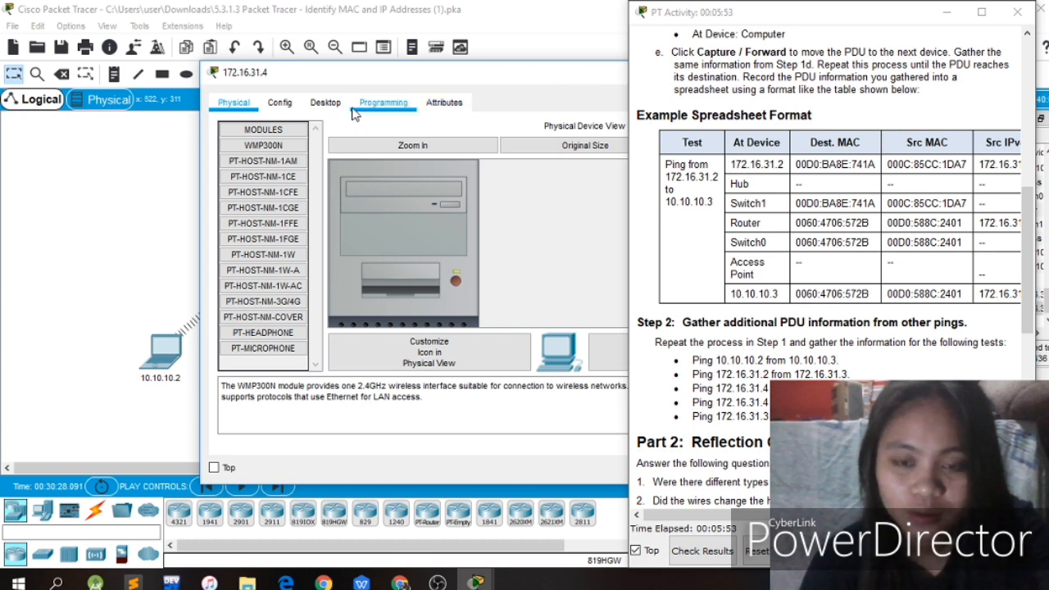
pyautogui.click(326, 104)
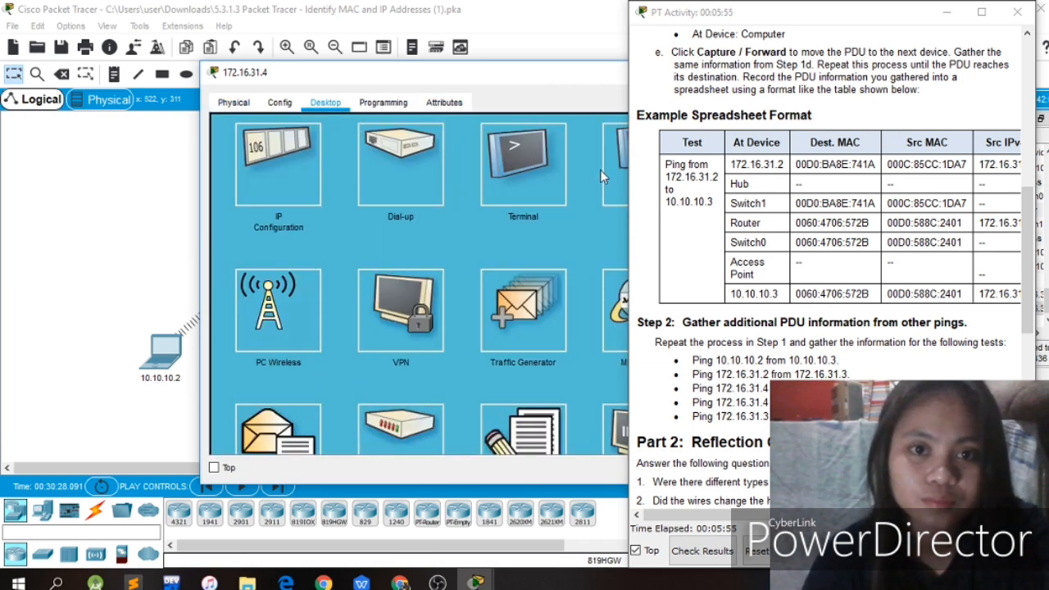
pyautogui.moveTo(488, 75); pyautogui.dragTo(357, 78)
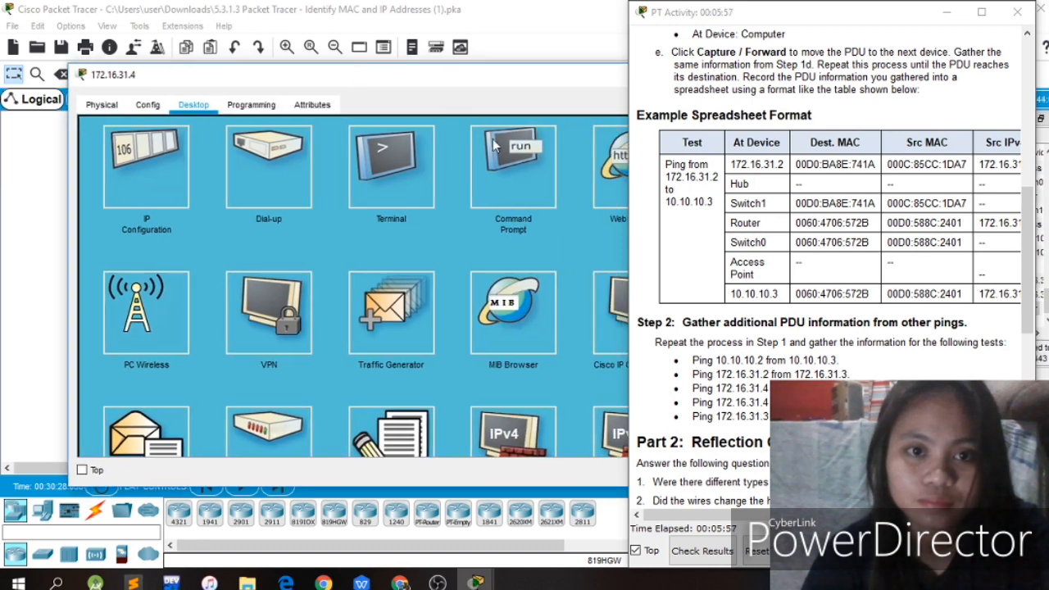
pyautogui.click(516, 163)
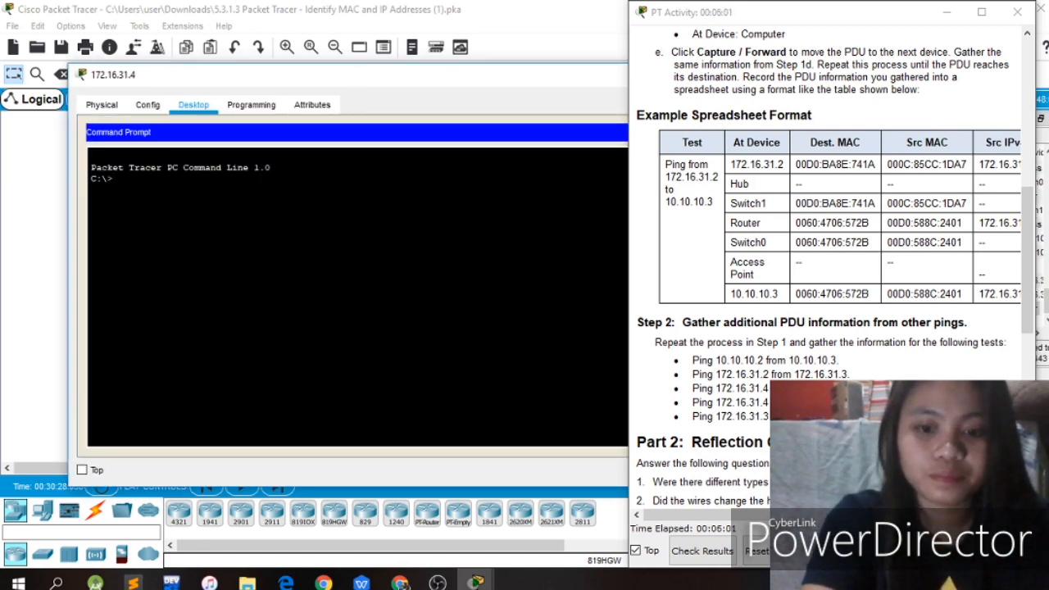
pyautogui.write('ping 10.10.10')
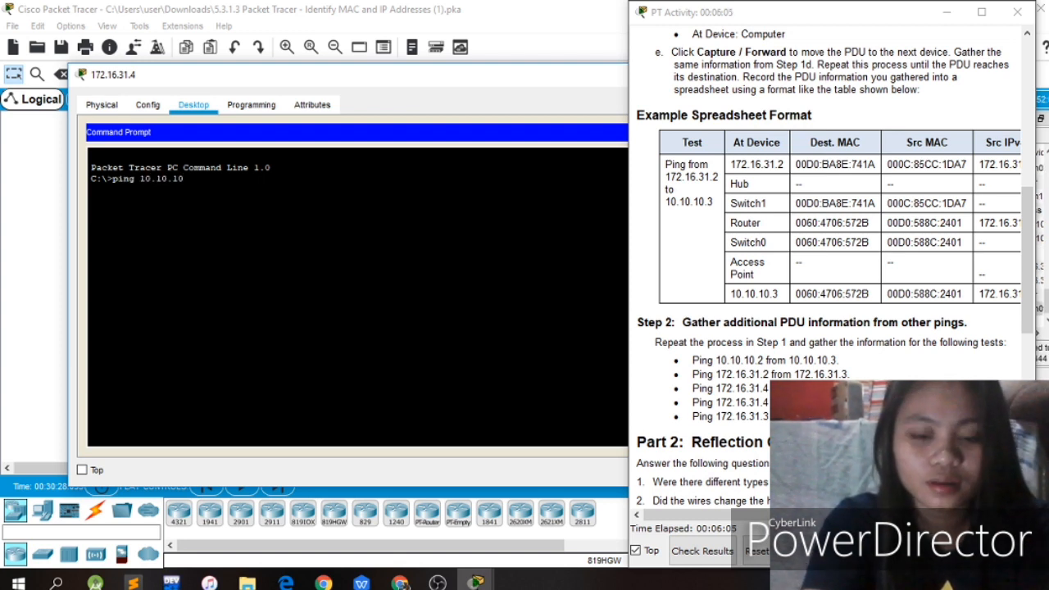
pyautogui.write('.2')
pyautogui.press('Return')
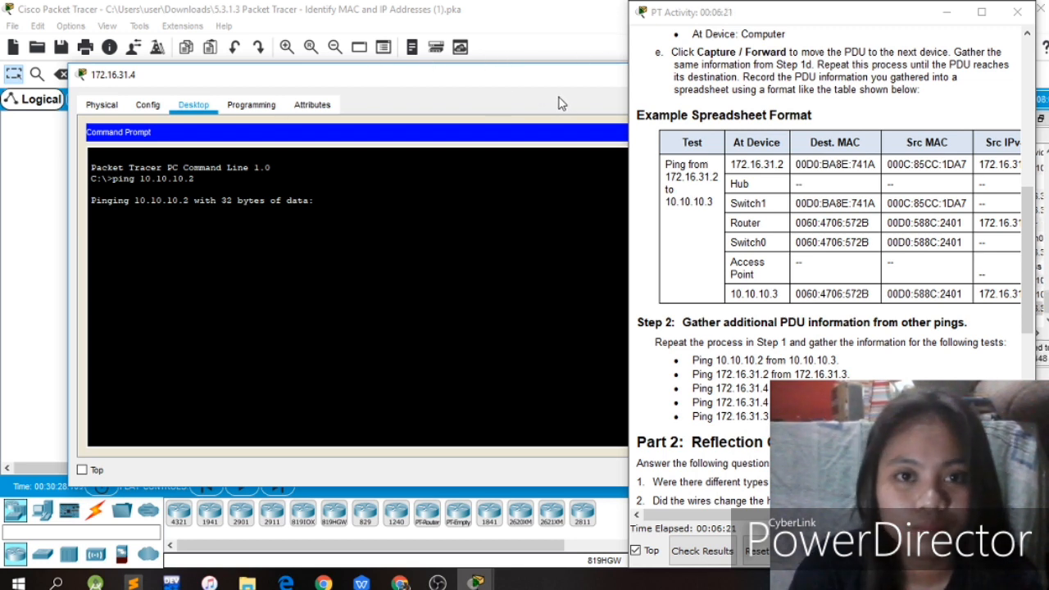
pyautogui.moveTo(595, 78); pyautogui.dragTo(458, 75)
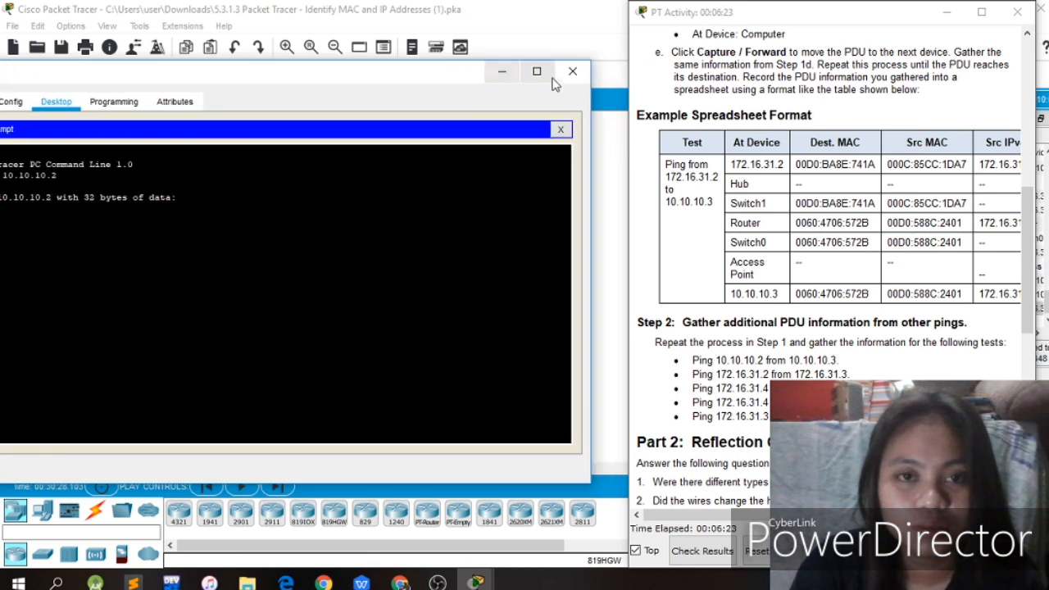
pyautogui.click(572, 71)
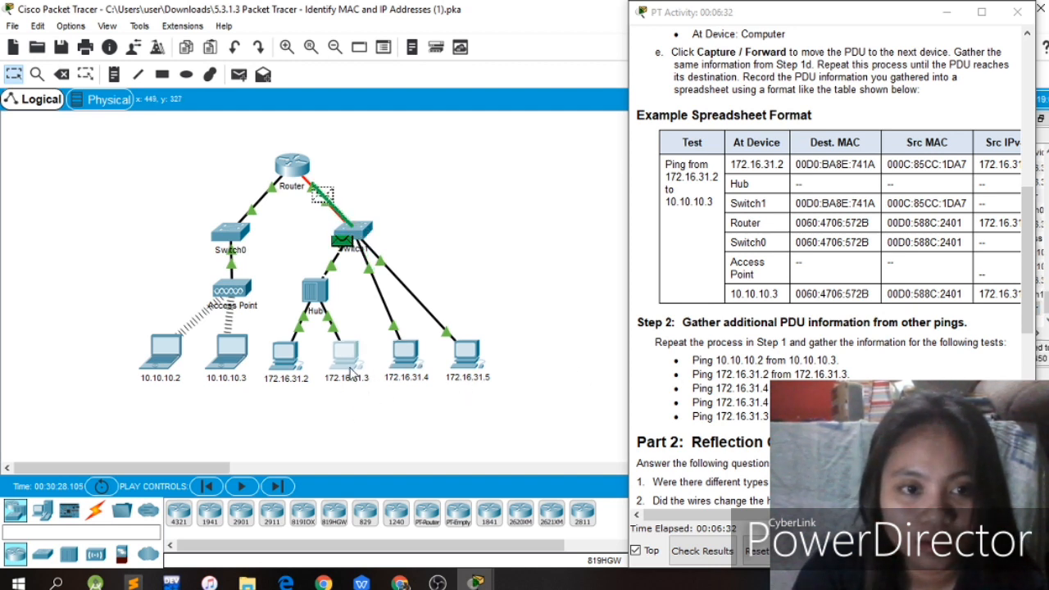
# Ping 10.10.10.2 from the Command Prompt of 172.16.31.3 and close the device window.
pyautogui.click(346, 354)
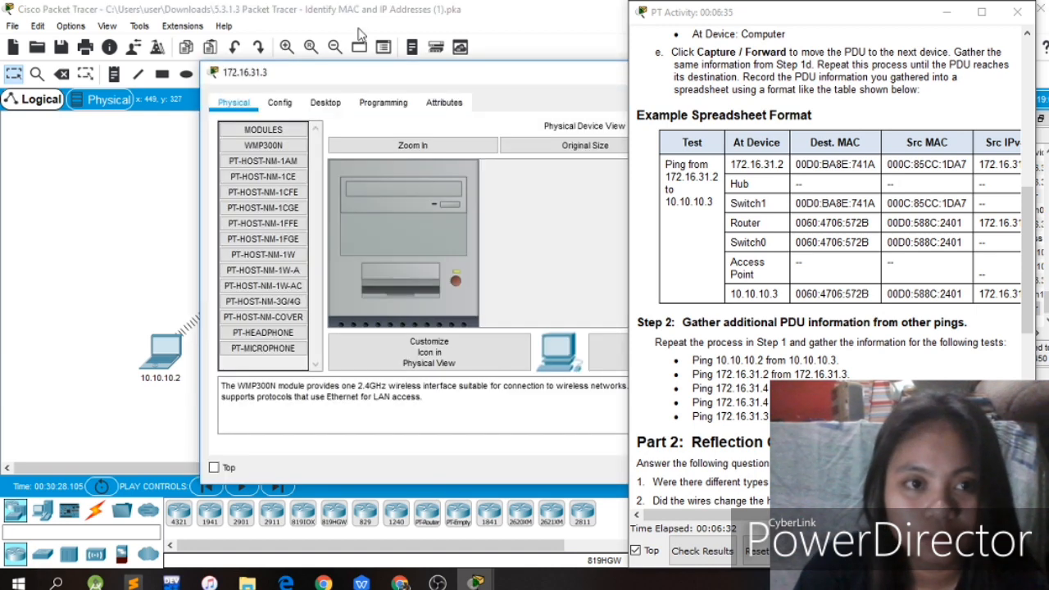
pyautogui.click(325, 102)
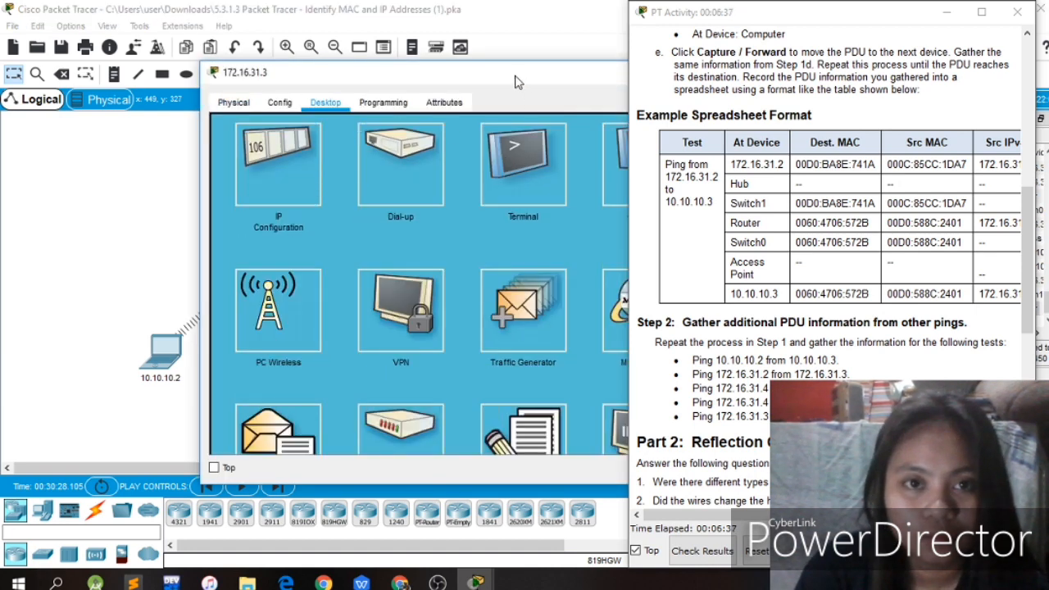
pyautogui.moveTo(515, 77); pyautogui.dragTo(362, 73)
pyautogui.click(509, 145)
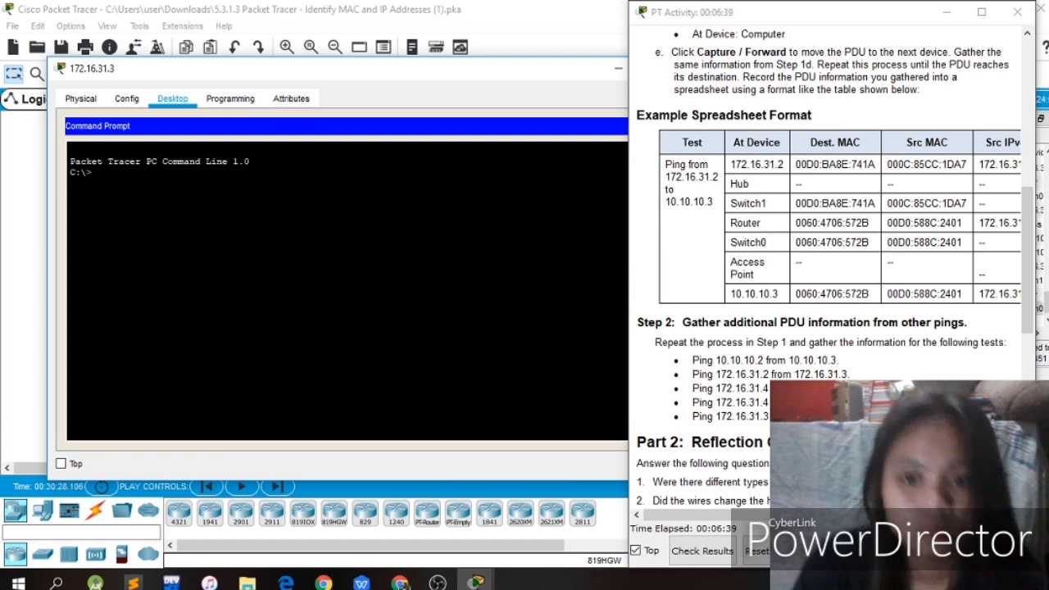
pyautogui.write('pi')
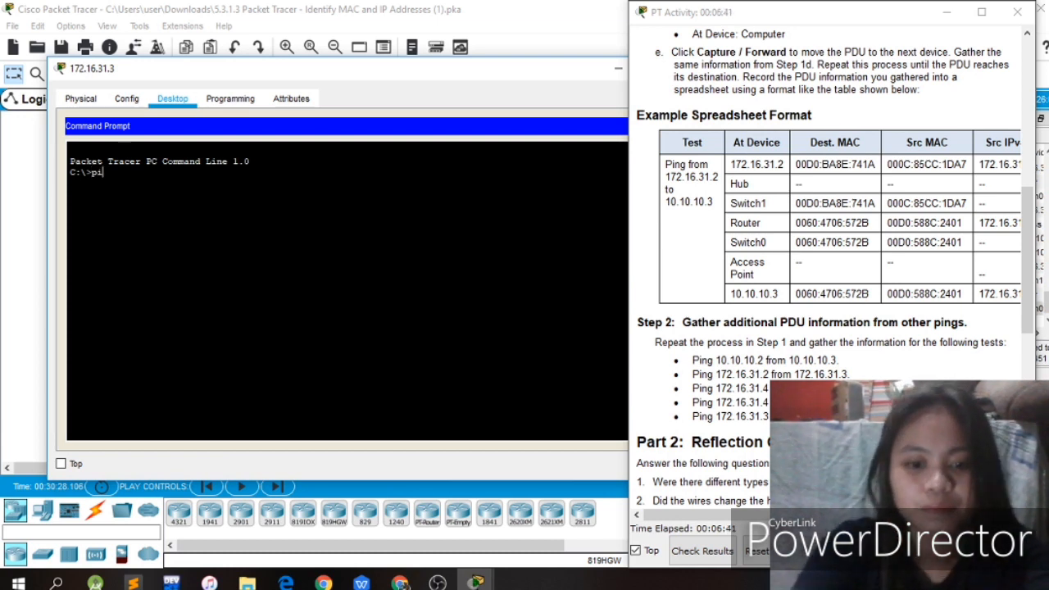
pyautogui.write('ng 10')
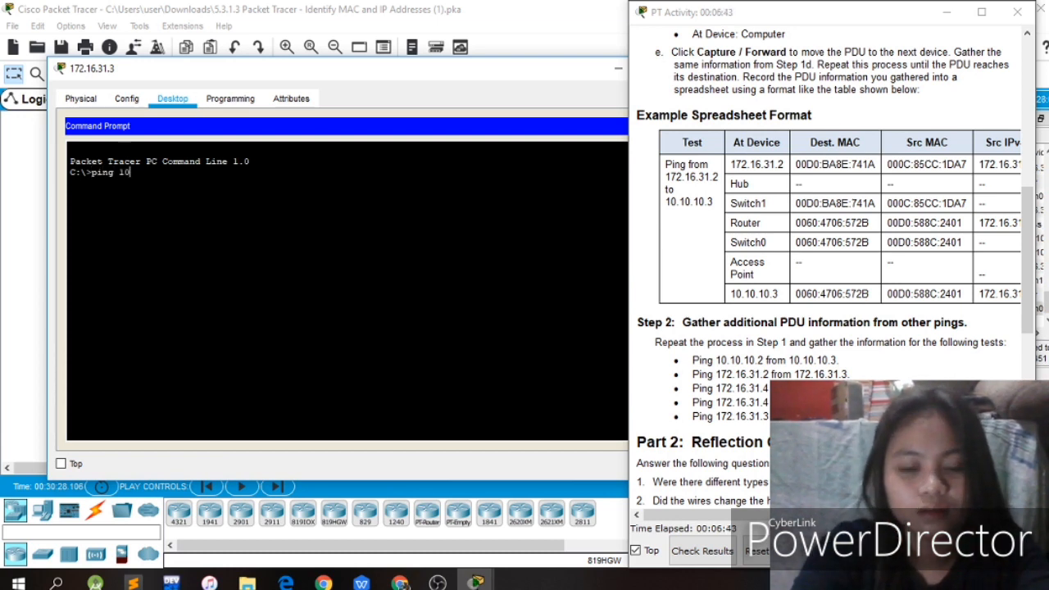
pyautogui.write('.10.10')
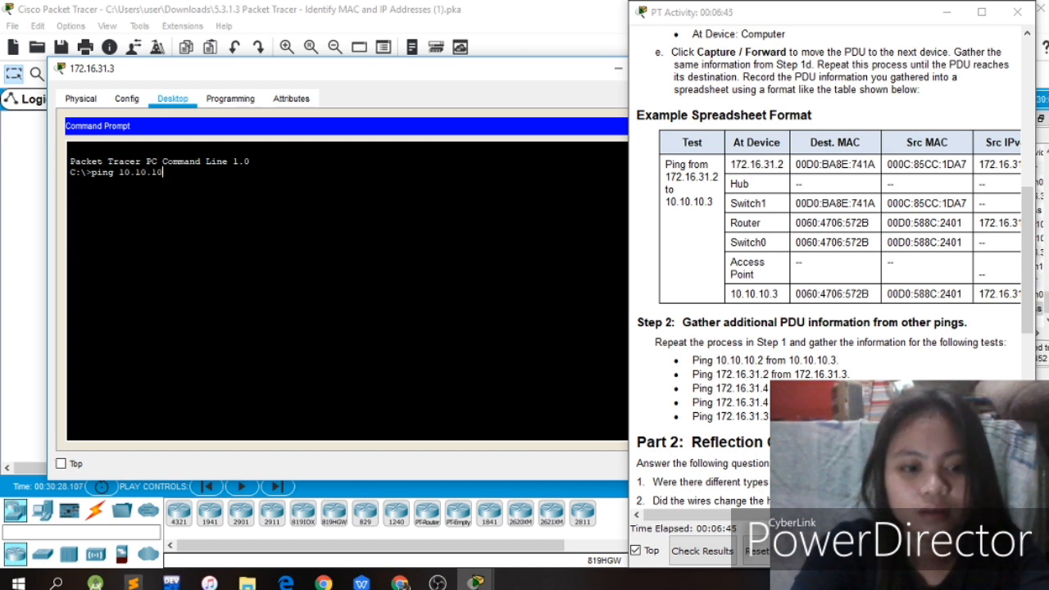
pyautogui.write('.2')
pyautogui.press('Return')
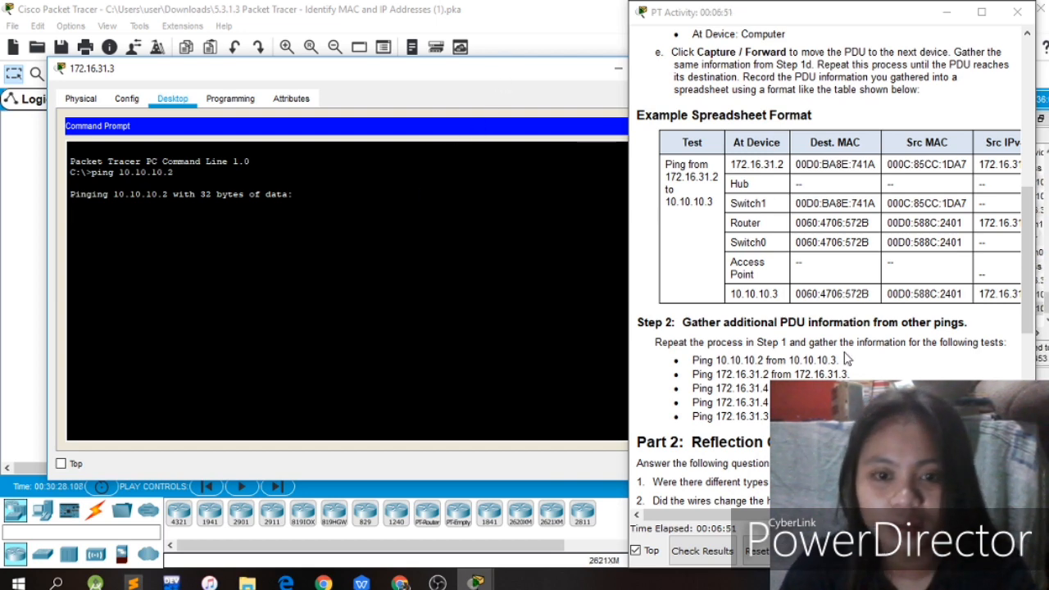
pyautogui.scroll(-3, 839, 349)
pyautogui.moveTo(528, 75); pyautogui.dragTo(417, 57)
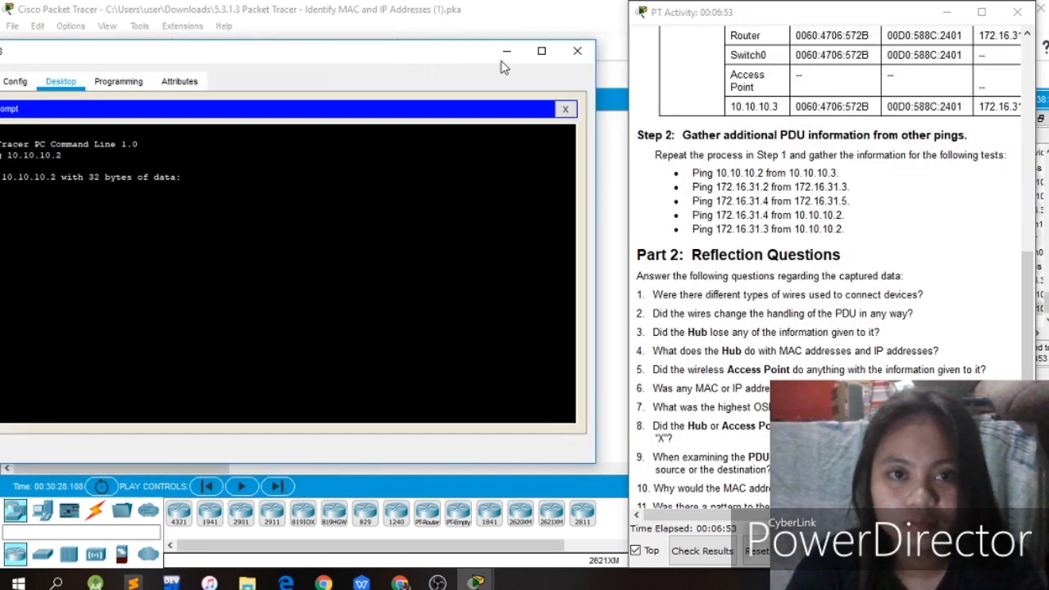
pyautogui.click(578, 53)
pyautogui.click(437, 583)
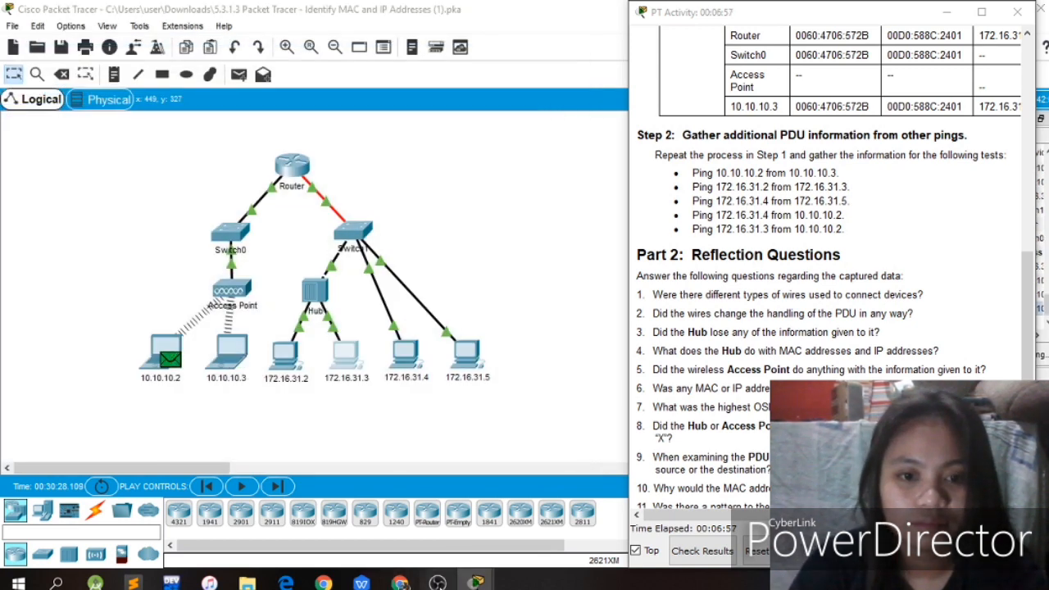
pyautogui.click(956, 17)
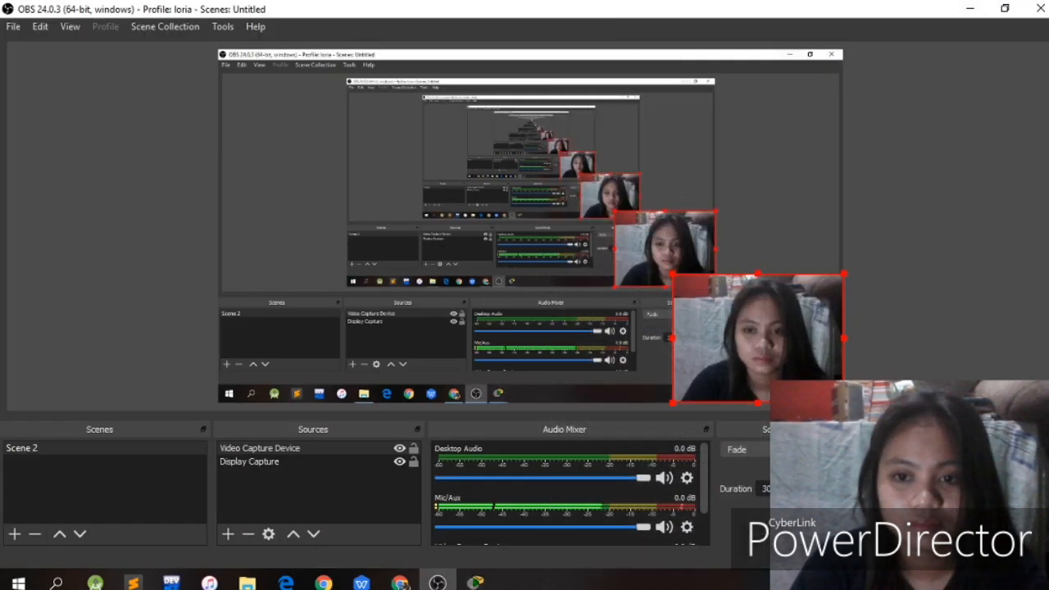
# Switch back to the Packet Tracer activity instructions, read the Part 2 Reflection Questions, and show them beside the network topology.
pyautogui.moveTo(489, 583)
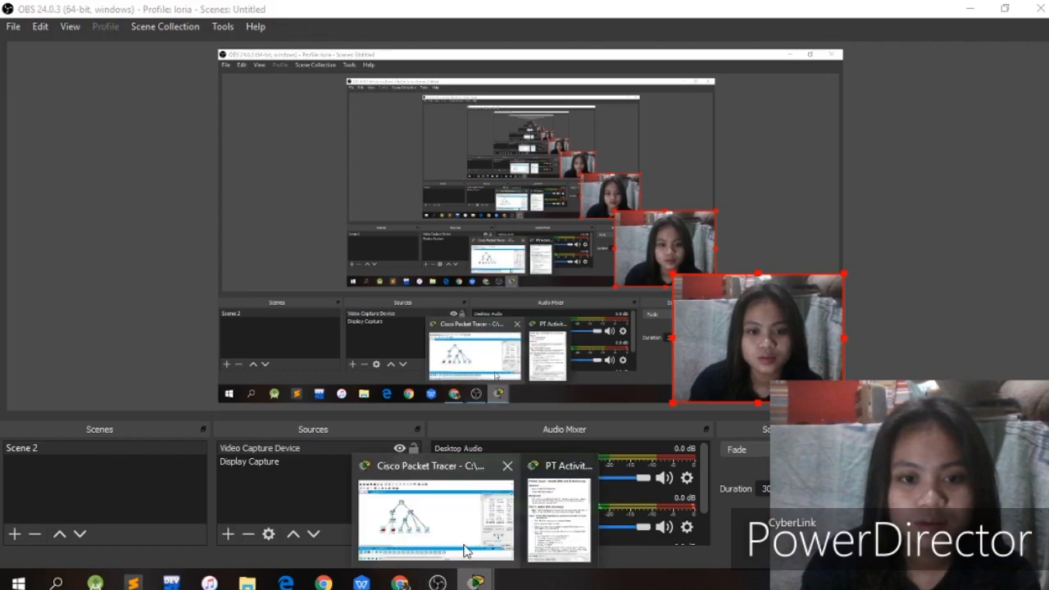
pyautogui.click(546, 534)
pyautogui.scroll(-6, 734, 440)
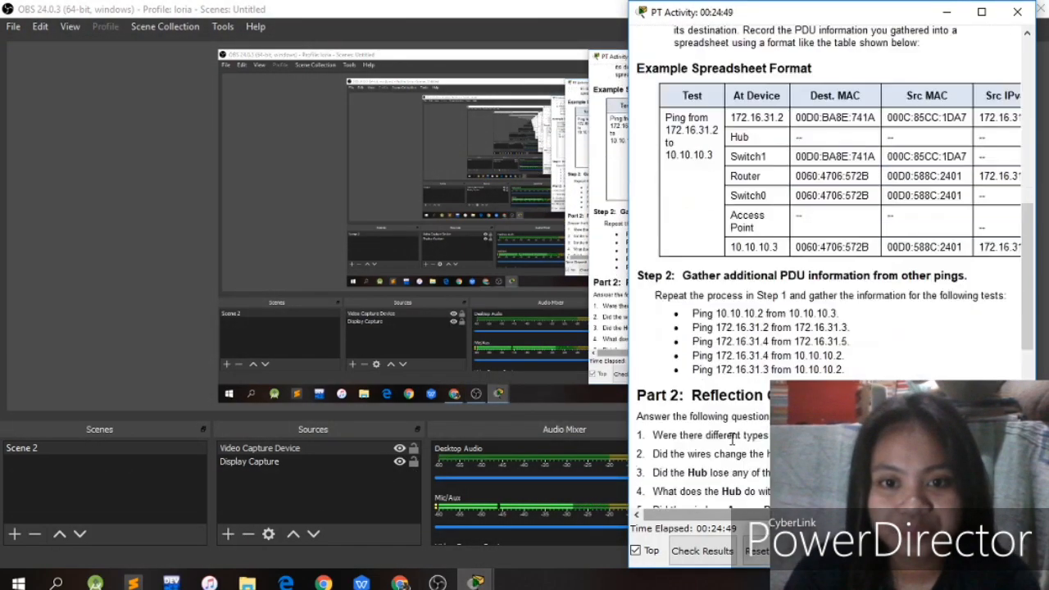
pyautogui.scroll(1, 725, 463)
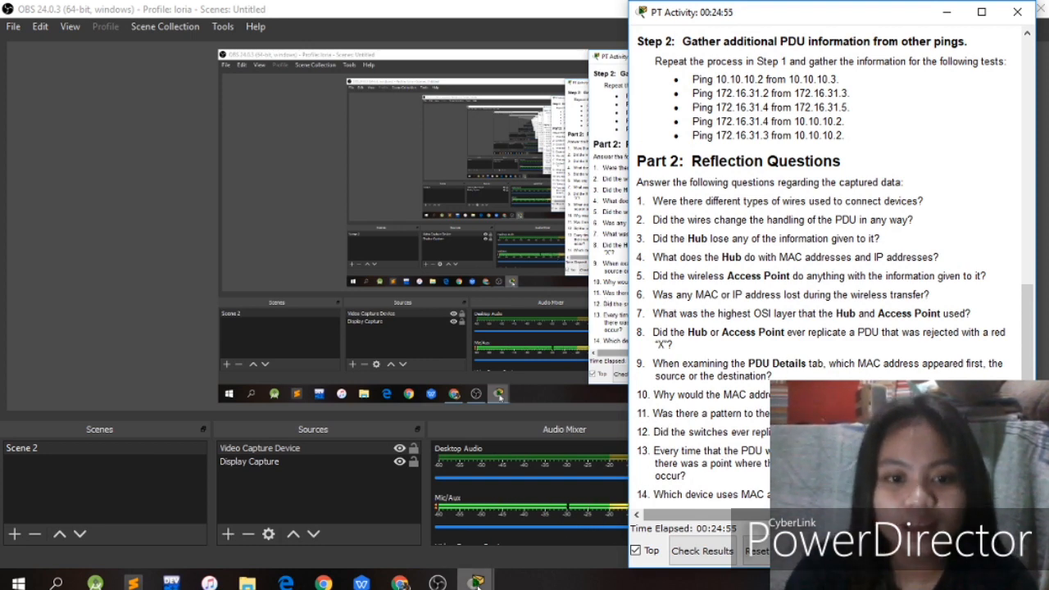
pyautogui.moveTo(475, 582)
pyautogui.click(416, 515)
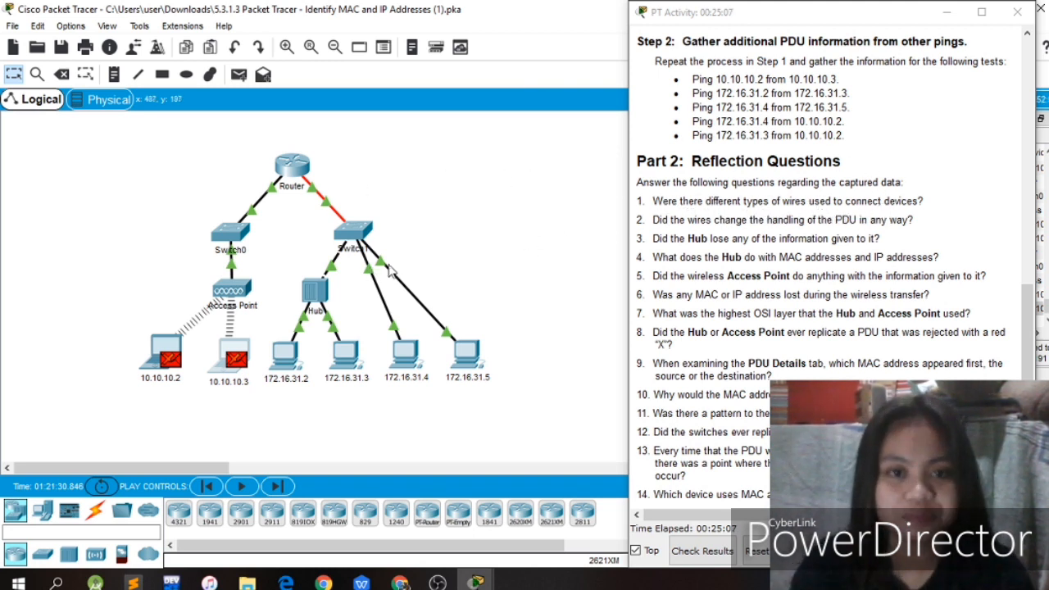
pyautogui.moveTo(473, 382)
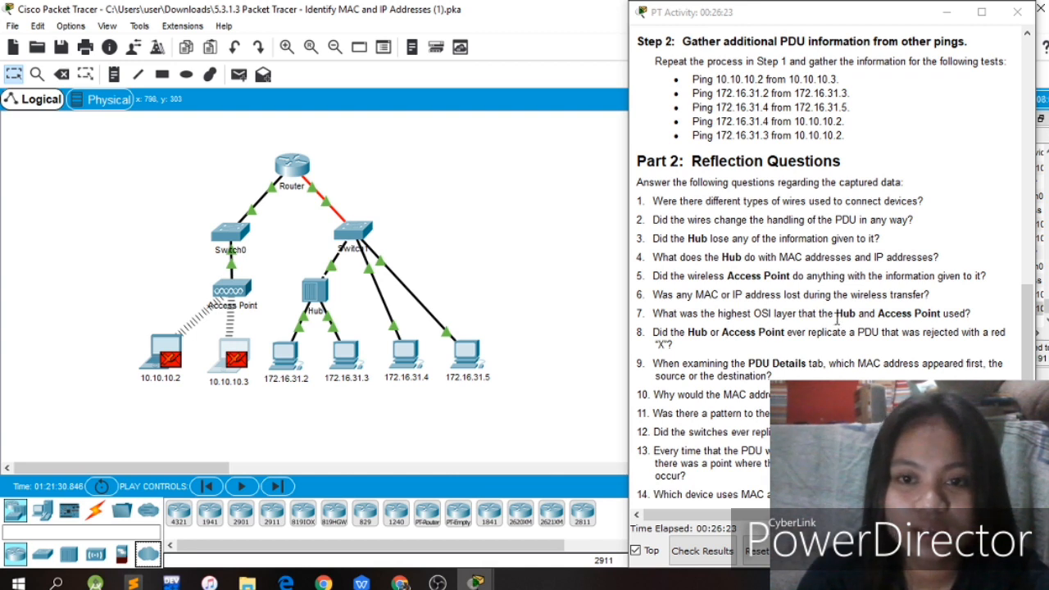
# Uncover the simulation Event List and open the PDU information of the first 1809.385 s event from the Access Point.
pyautogui.click(838, 18)
pyautogui.moveTo(838, 18); pyautogui.dragTo(617, 25)
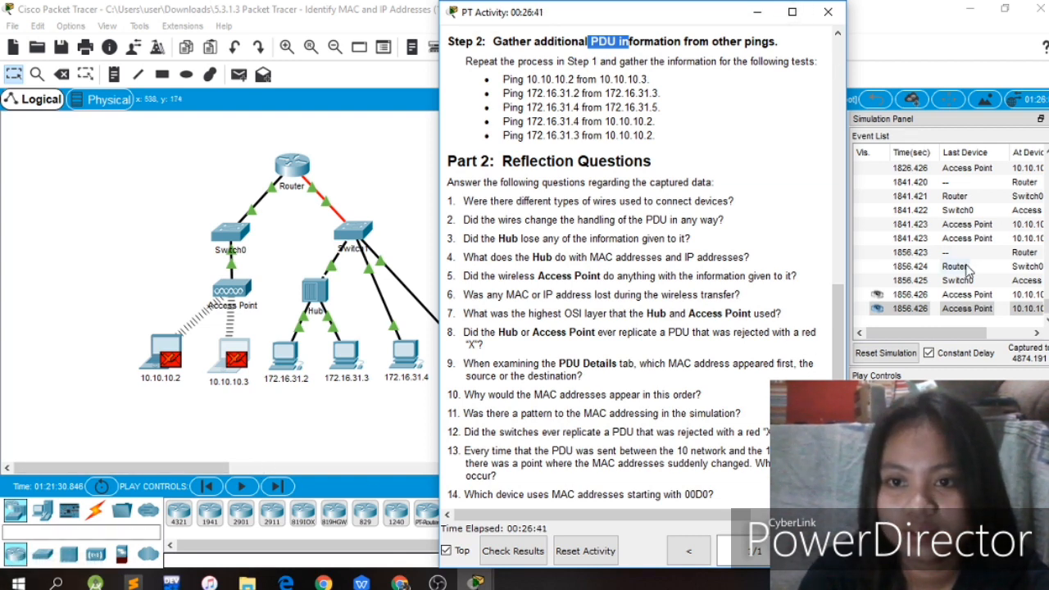
pyautogui.moveTo(636, 18); pyautogui.dragTo(554, 23)
pyautogui.scroll(5, 970, 256)
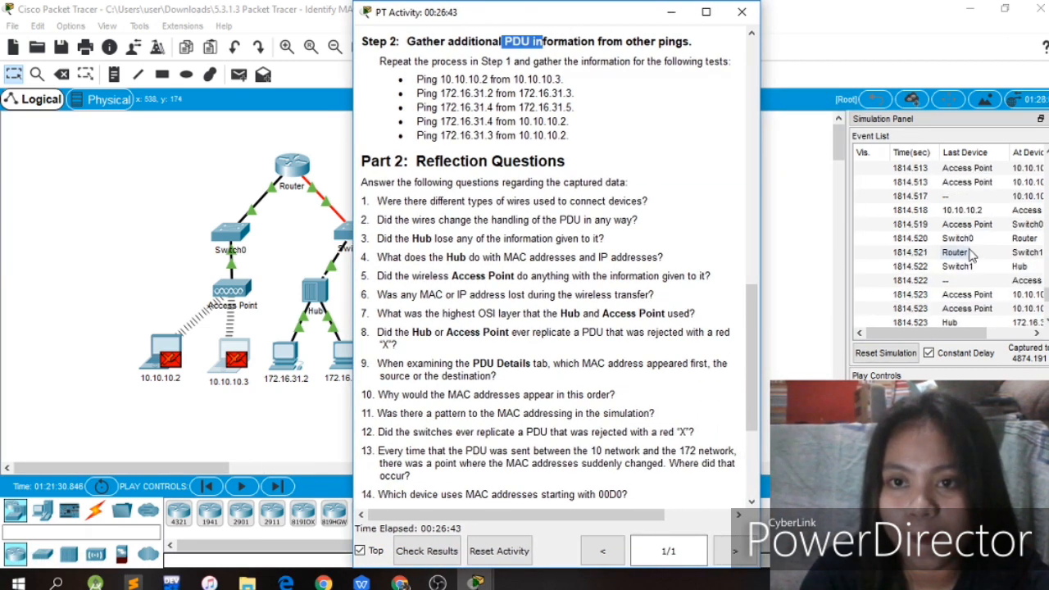
pyautogui.scroll(8, 969, 254)
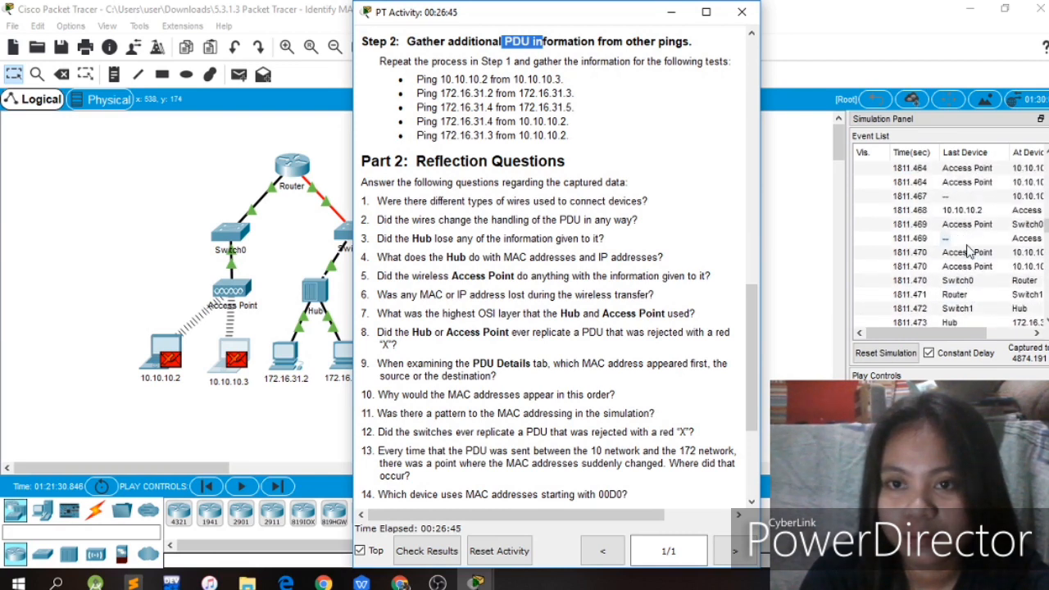
pyautogui.scroll(5, 969, 254)
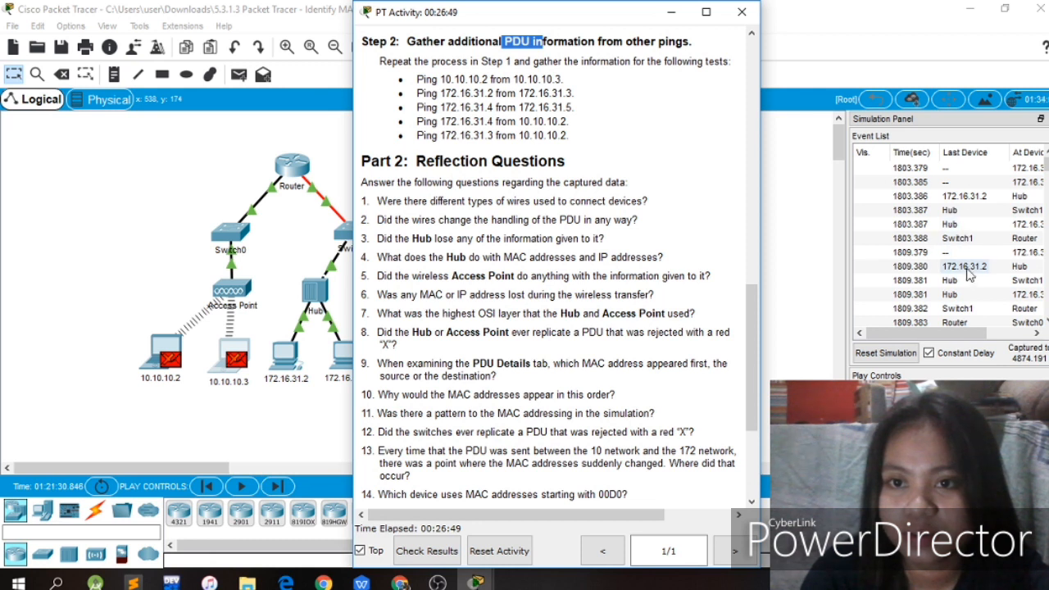
pyautogui.scroll(-3, 967, 270)
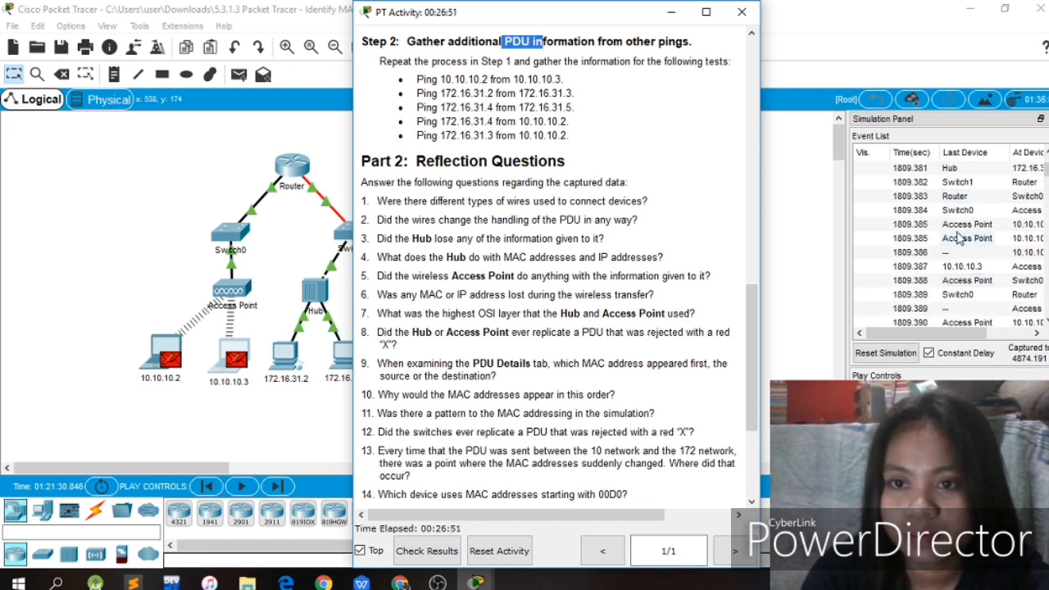
pyautogui.click(958, 230)
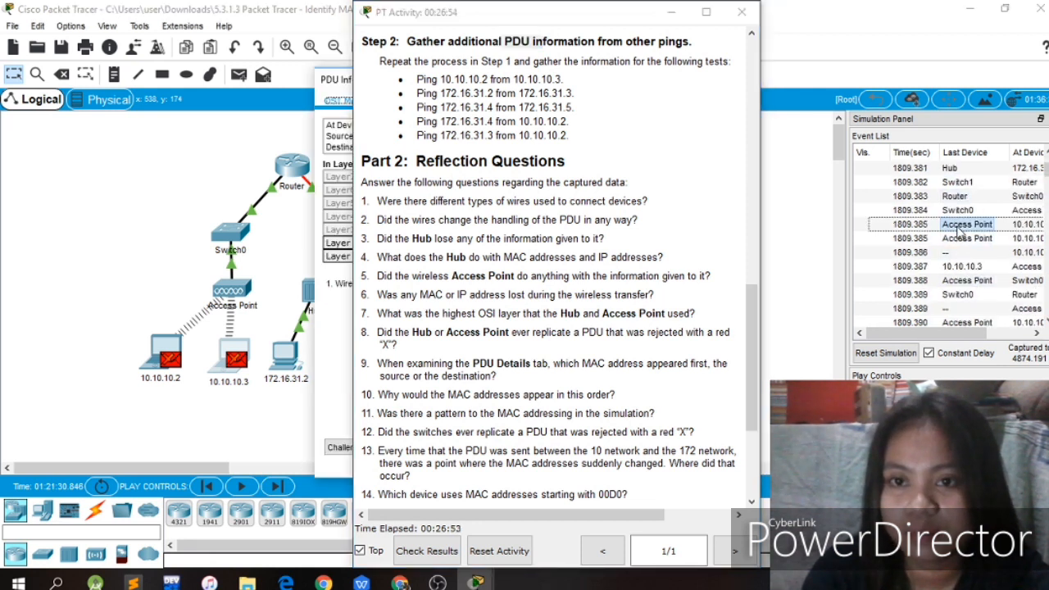
pyautogui.moveTo(557, 23); pyautogui.dragTo(816, 41)
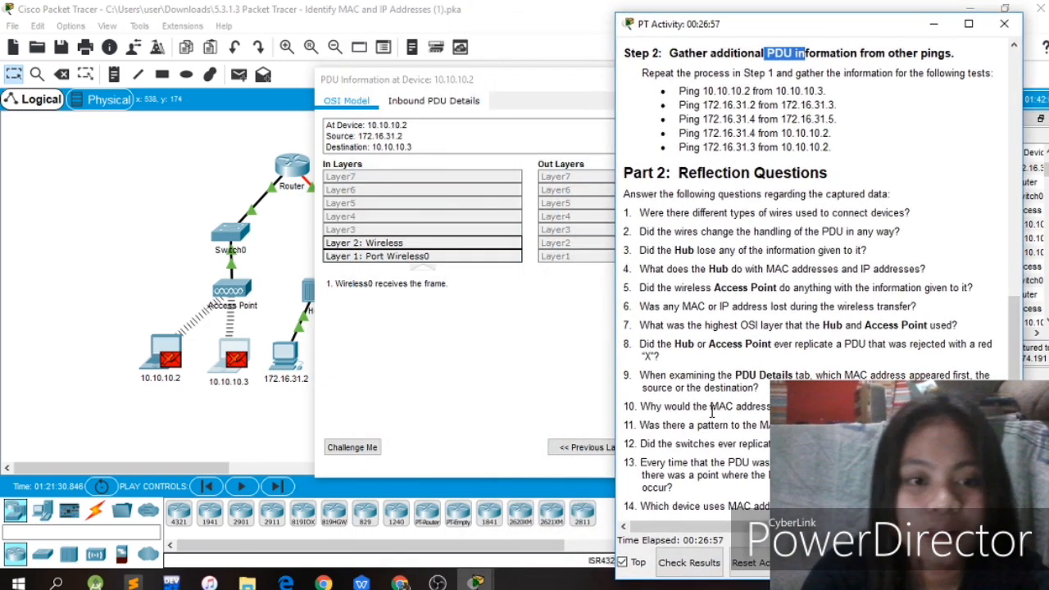
# Compare the OSI model and inbound PDU details at 10.10.10.2 with the reflection questions, and move the PDU window off the topology.
pyautogui.scroll(-1, 706, 416)
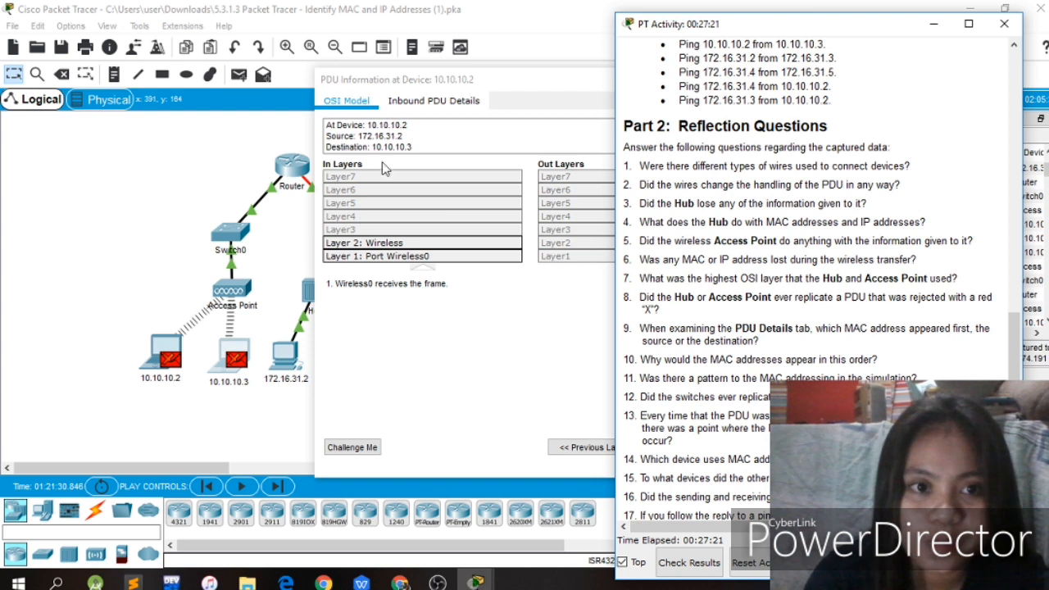
pyautogui.click(346, 99)
pyautogui.click(446, 101)
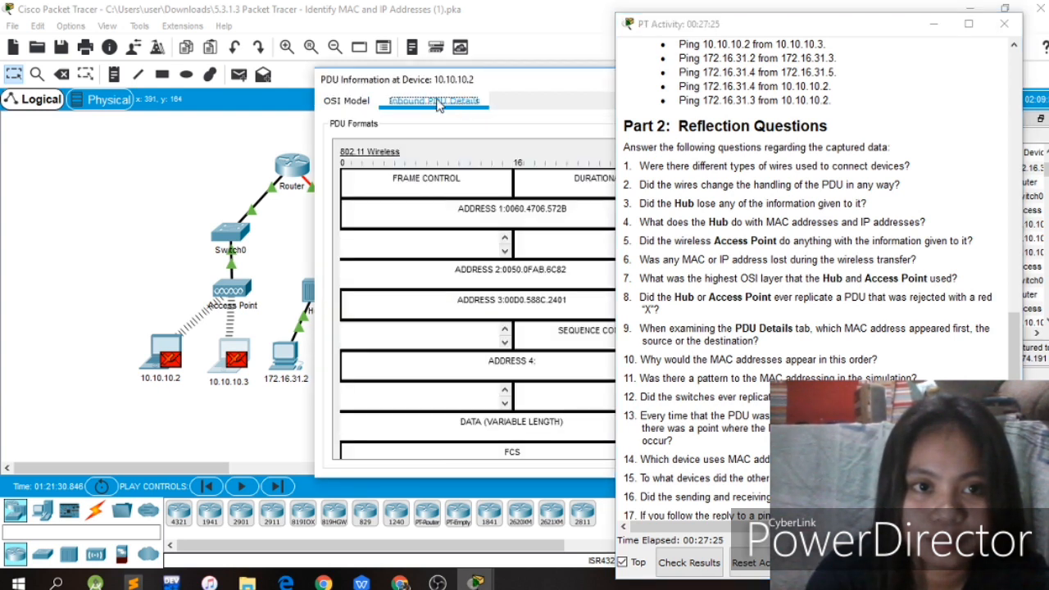
pyautogui.click(353, 101)
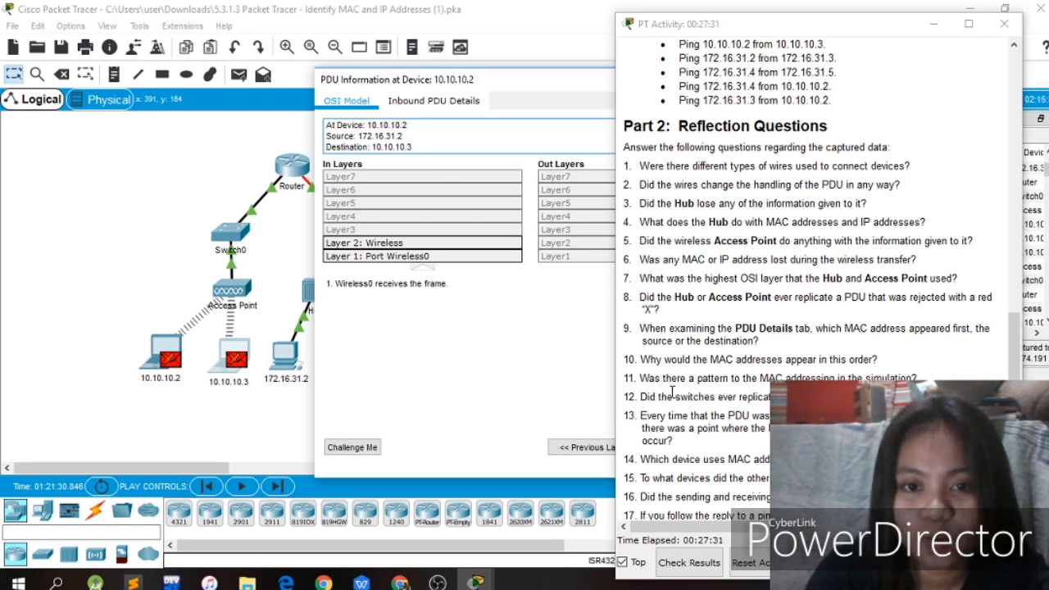
pyautogui.scroll(-1, 820, 279)
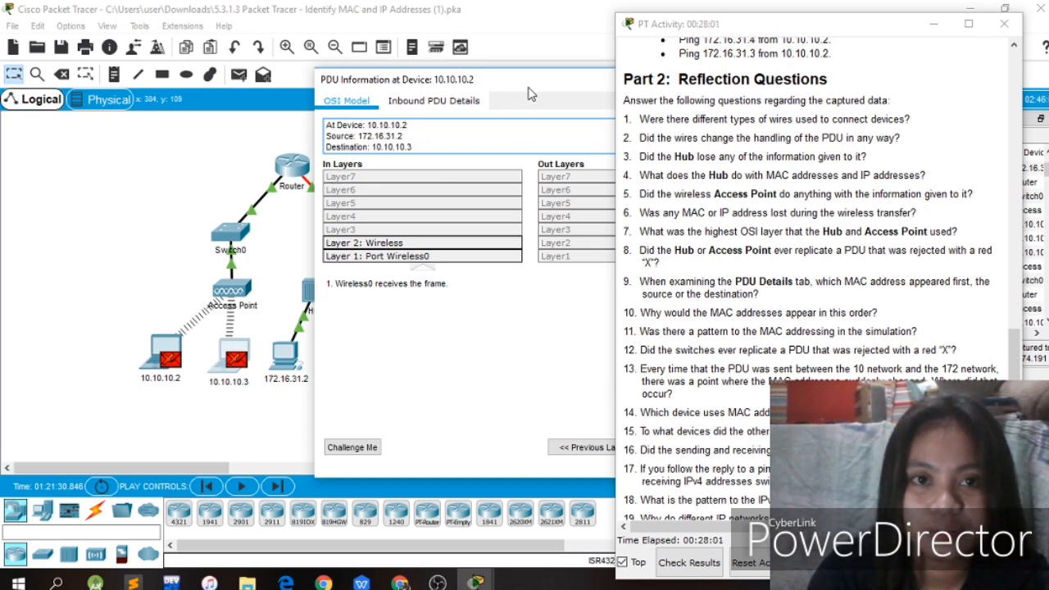
pyautogui.moveTo(527, 83); pyautogui.dragTo(591, 396)
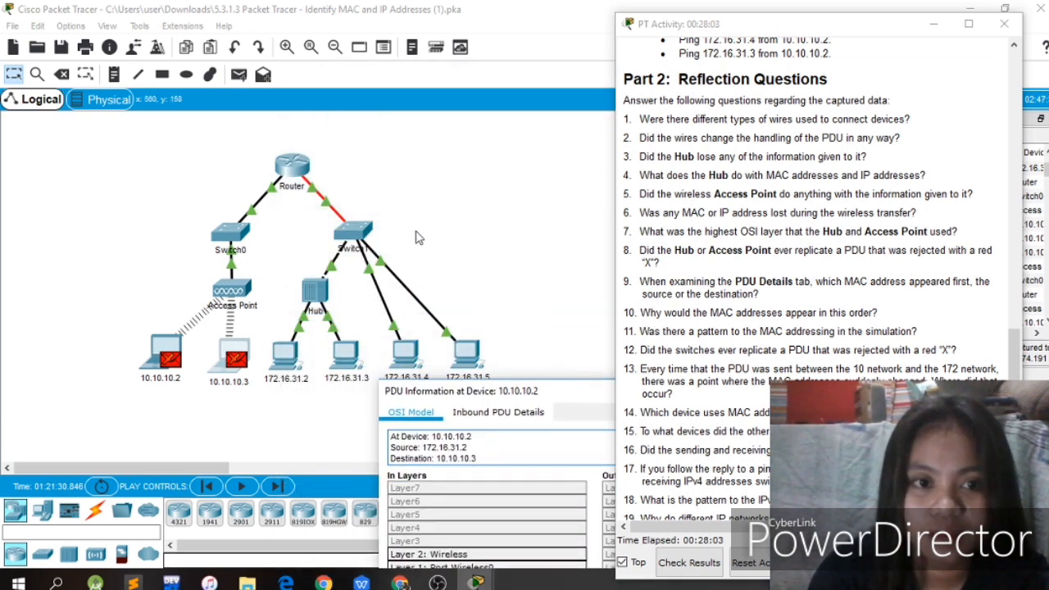
pyautogui.click(291, 174)
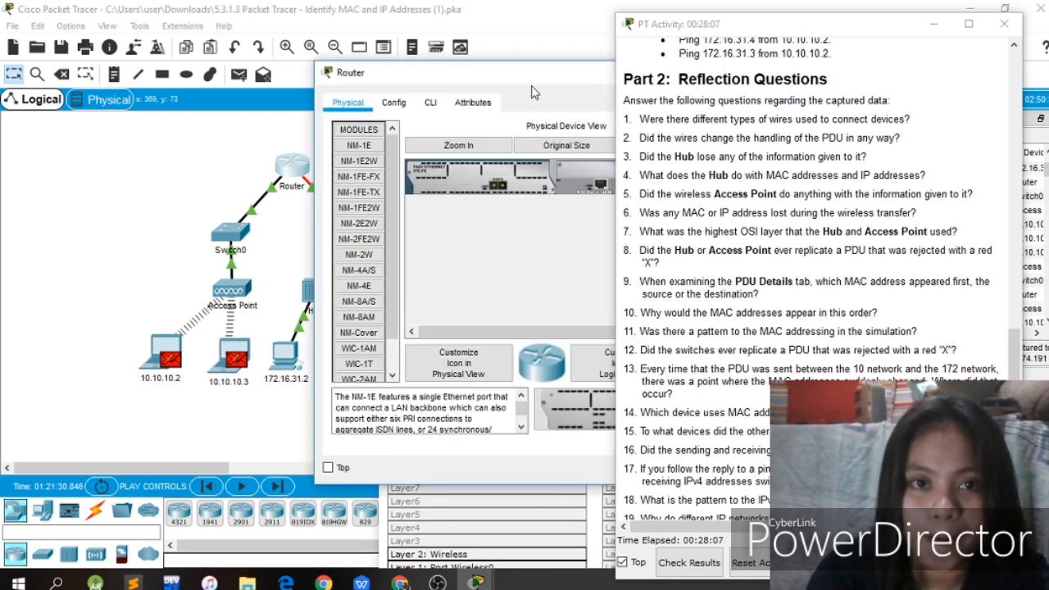
pyautogui.moveTo(531, 91); pyautogui.dragTo(333, 96)
pyautogui.click(479, 78)
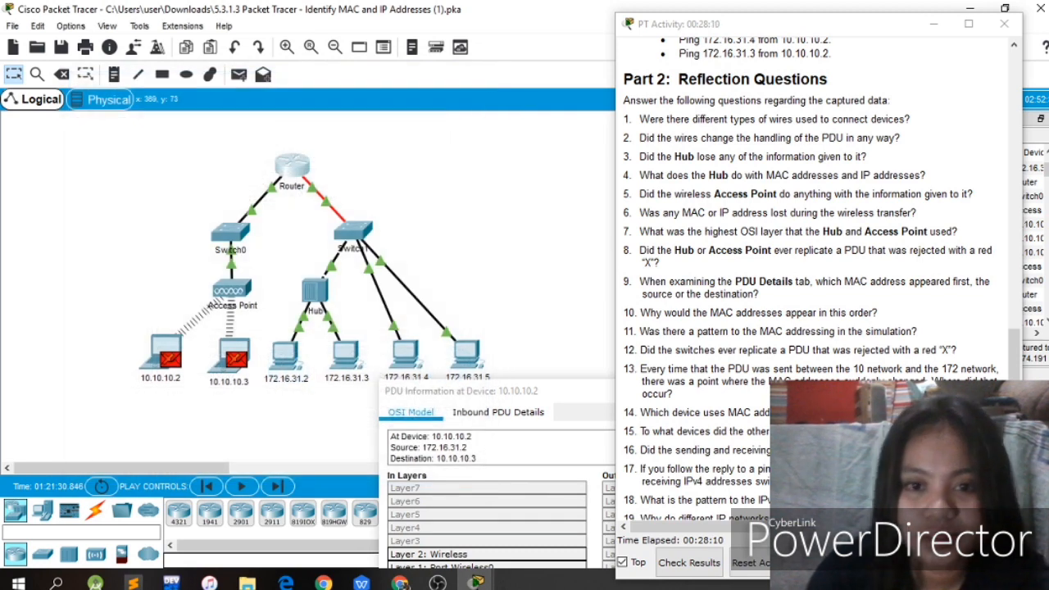
# Read reflection questions 2 to 20 alongside the network topology and the OSI model details of the PDU at 10.10.10.2.
pyautogui.scroll(-2, 674, 452)
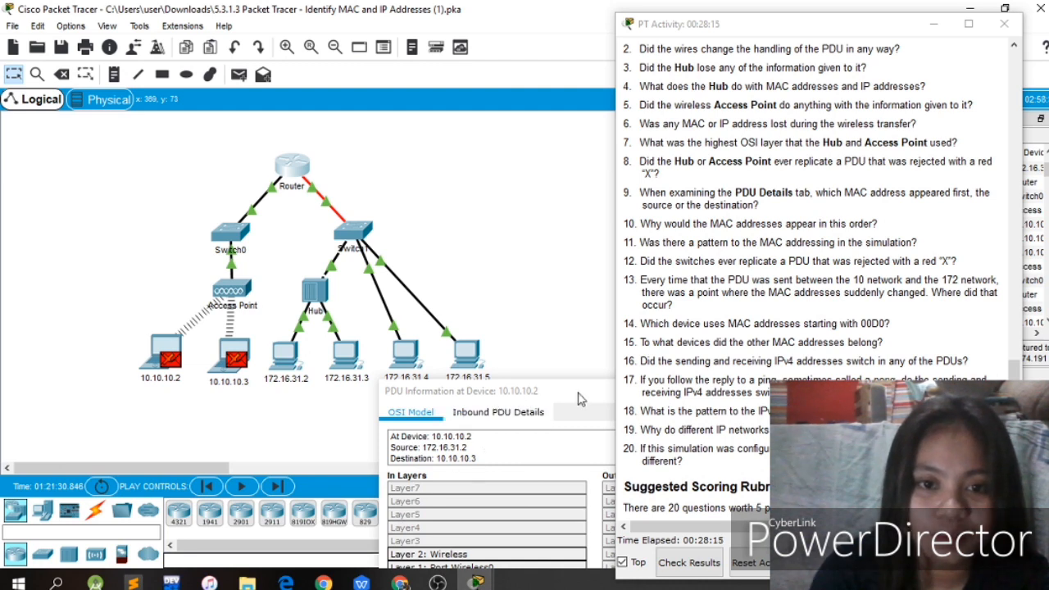
pyautogui.moveTo(578, 399); pyautogui.dragTo(513, 126)
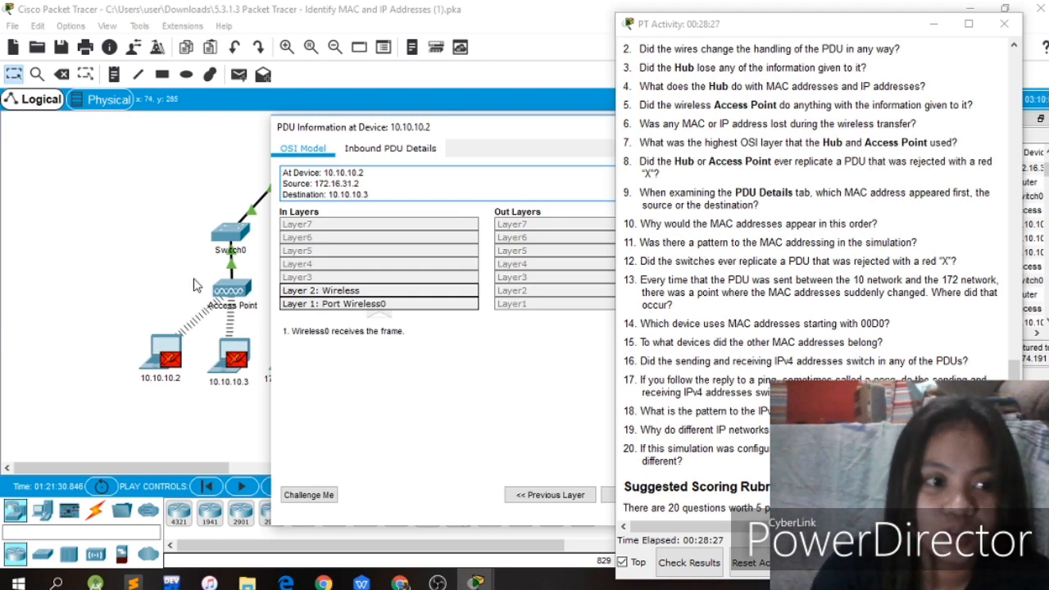
pyautogui.moveTo(468, 130); pyautogui.dragTo(717, 148)
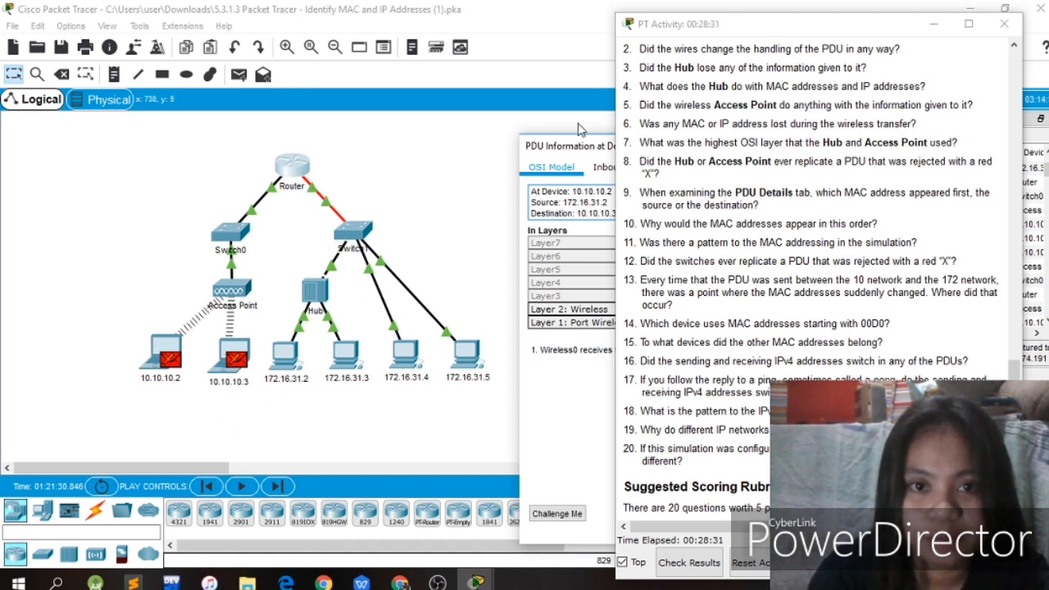
pyautogui.moveTo(585, 147); pyautogui.dragTo(347, 98)
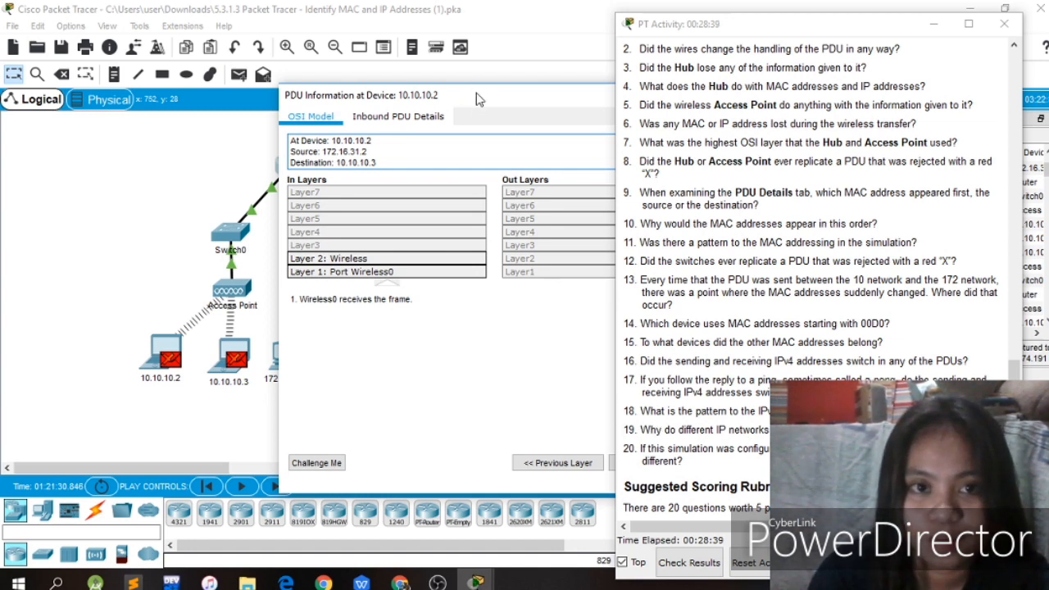
pyautogui.moveTo(473, 107); pyautogui.dragTo(318, 85)
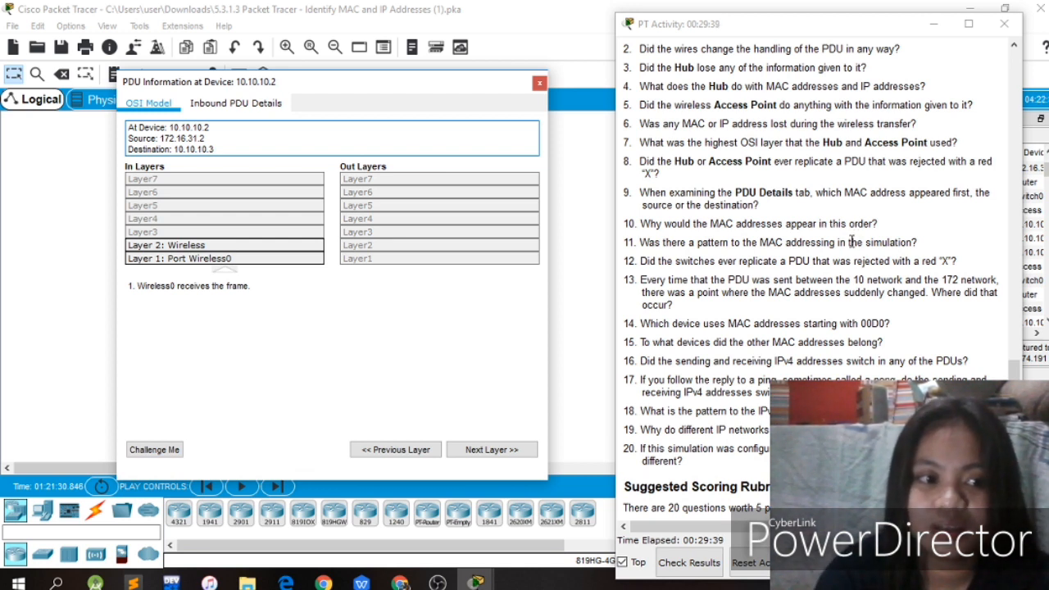
# Review the activity instructions from the objectives and Step 1 through the Step 2 pings and the Part 2 reflection questions.
pyautogui.scroll(5, 831, 364)
pyautogui.scroll(-5, 830, 364)
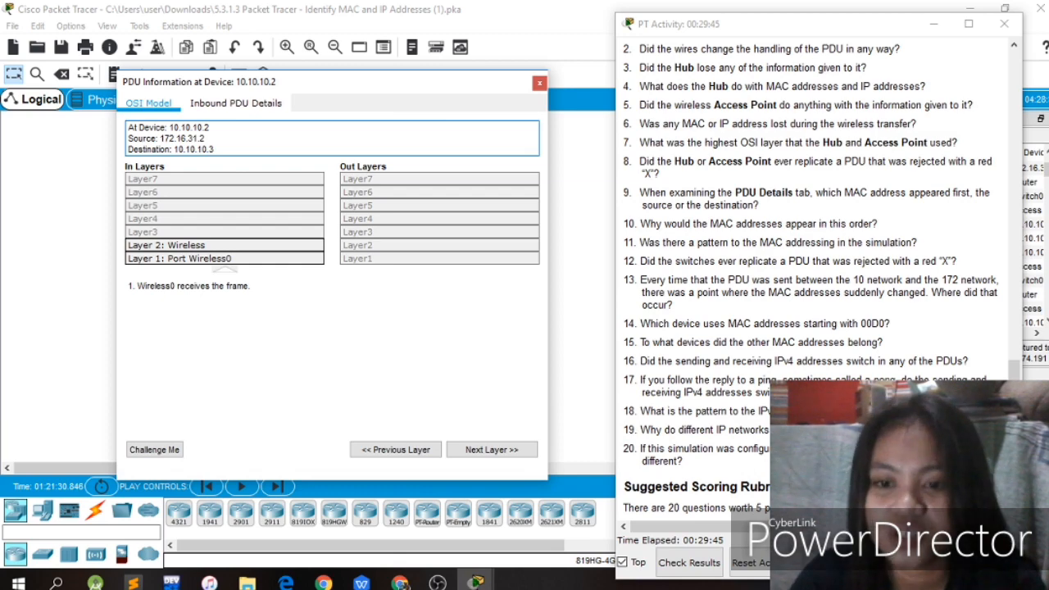
pyautogui.scroll(15, 752, 361)
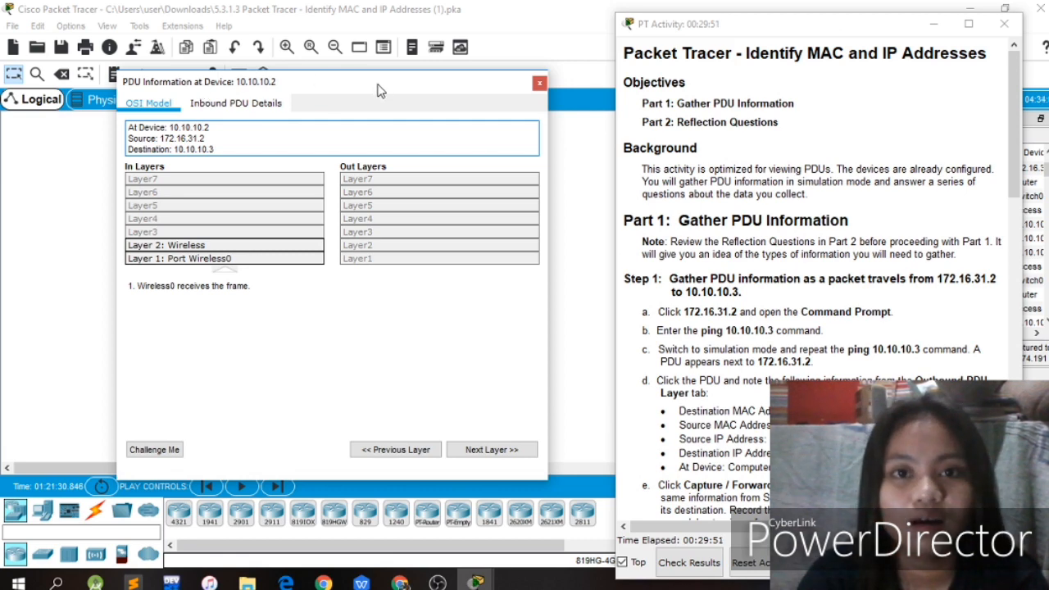
pyautogui.moveTo(378, 90); pyautogui.dragTo(460, 123)
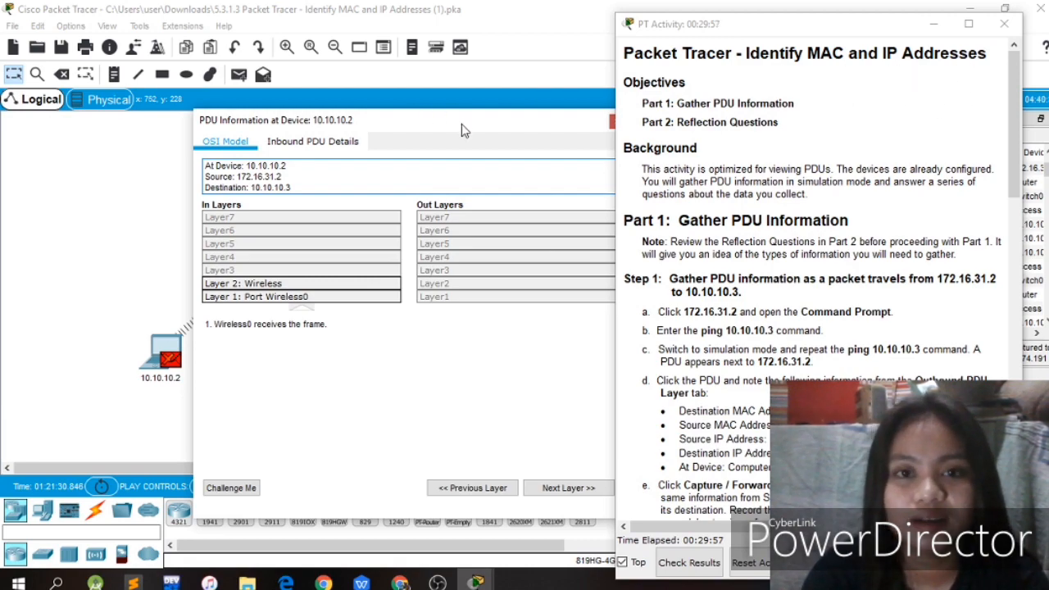
pyautogui.moveTo(462, 124); pyautogui.dragTo(376, 106)
pyautogui.scroll(-10, 814, 279)
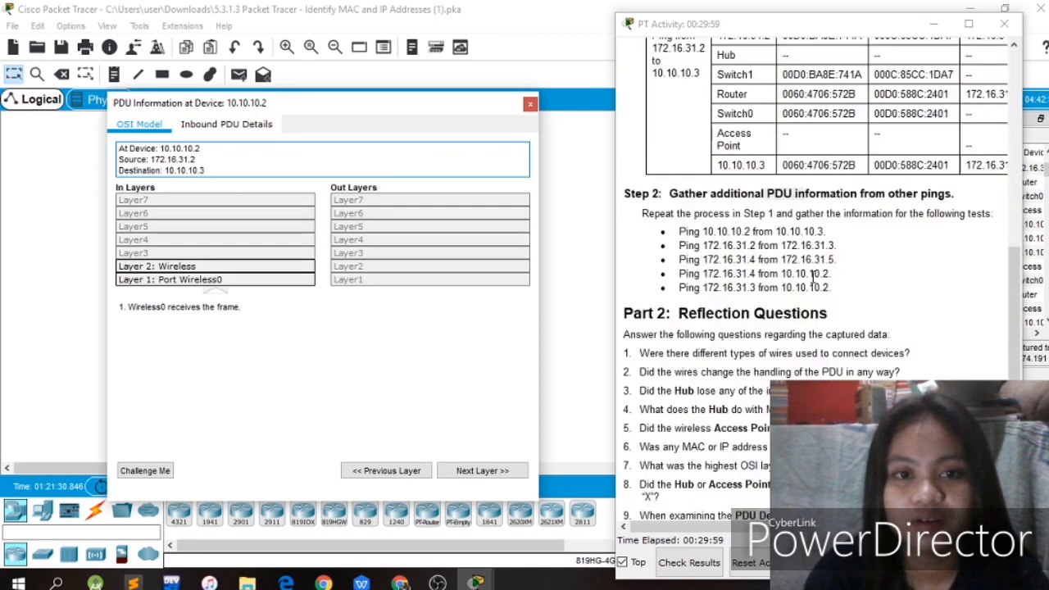
pyautogui.scroll(10, 814, 276)
pyautogui.scroll(-5, 862, 295)
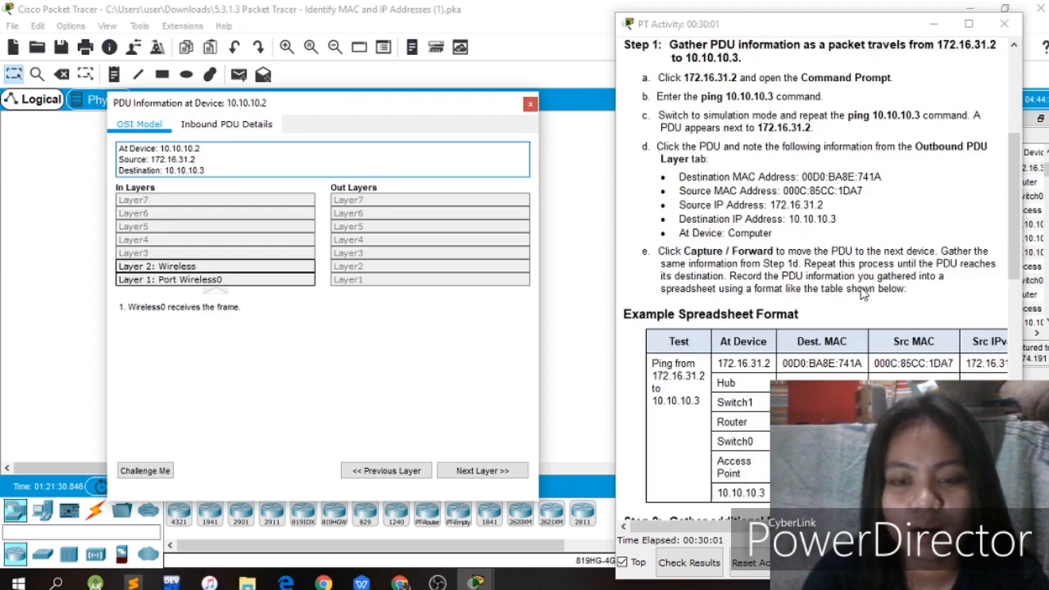
pyautogui.scroll(-5, 863, 295)
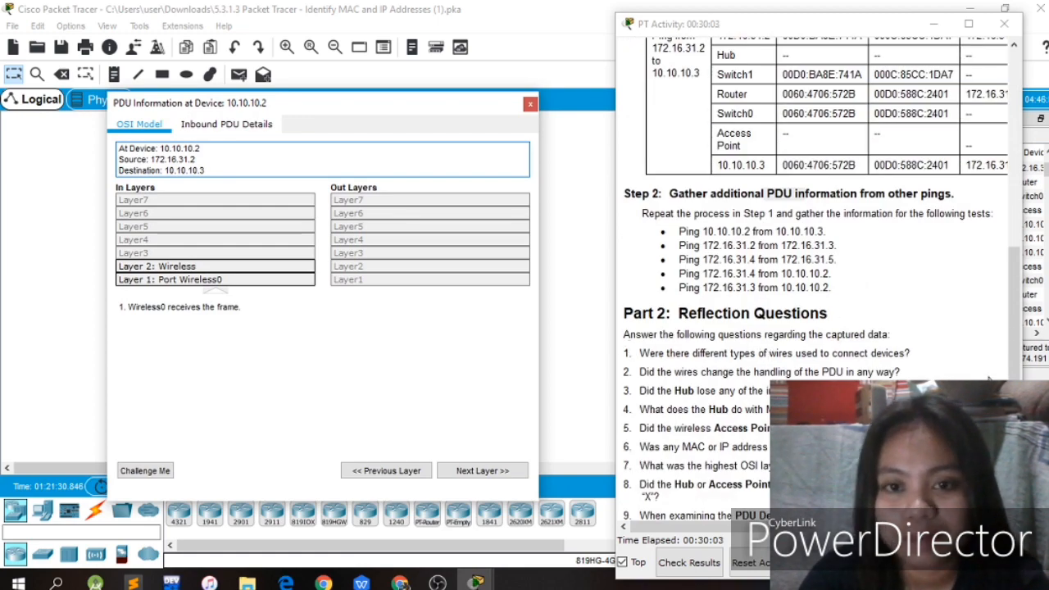
pyautogui.scroll(-5, 660, 431)
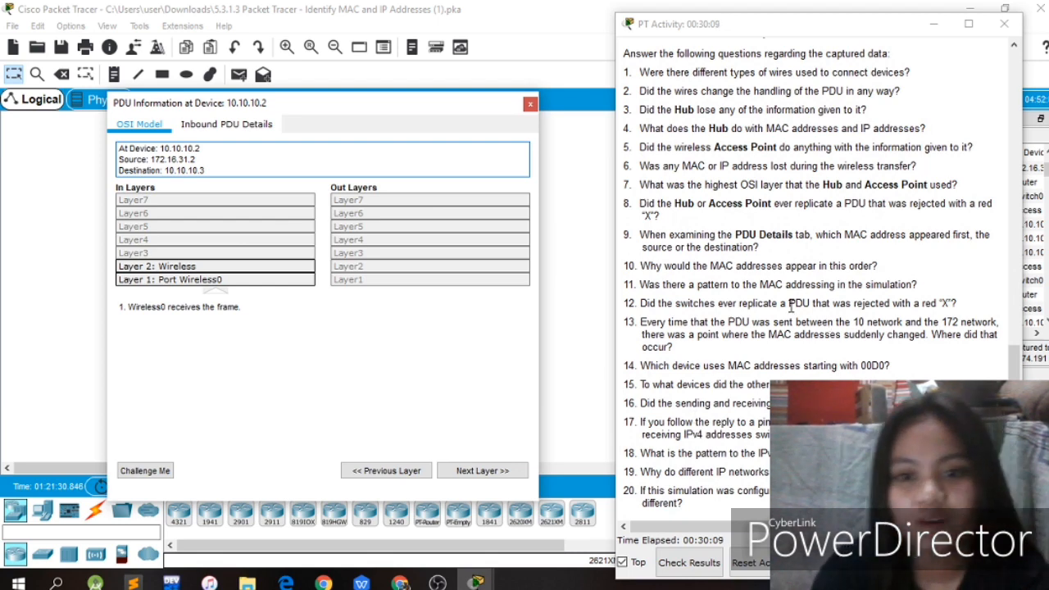
pyautogui.scroll(10, 791, 307)
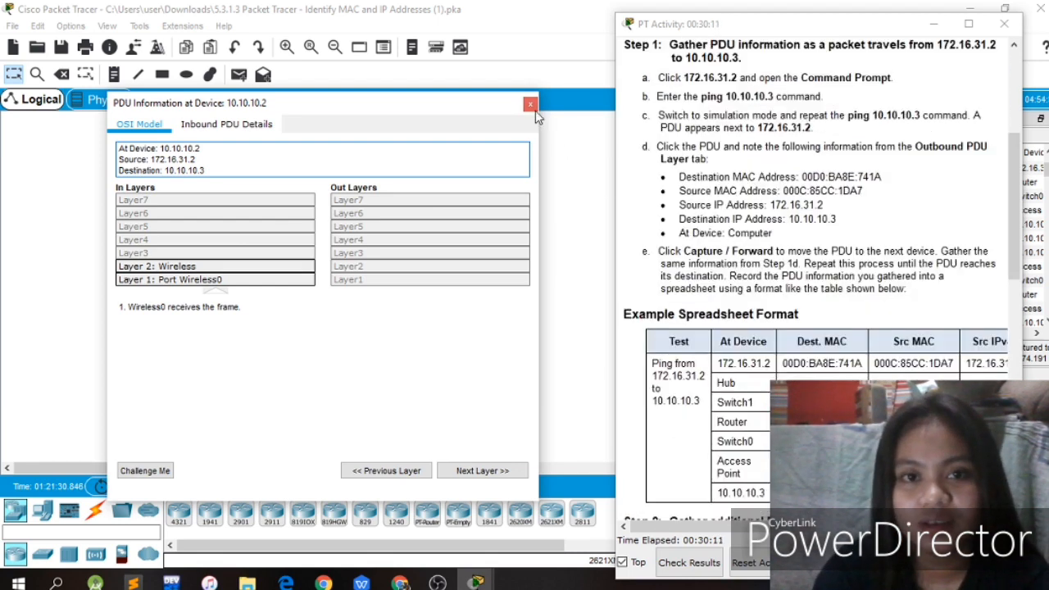
# Close the PDU information for 10.10.10.2 and switch to OBS Studio.
pyautogui.click(531, 105)
pyautogui.click(438, 583)
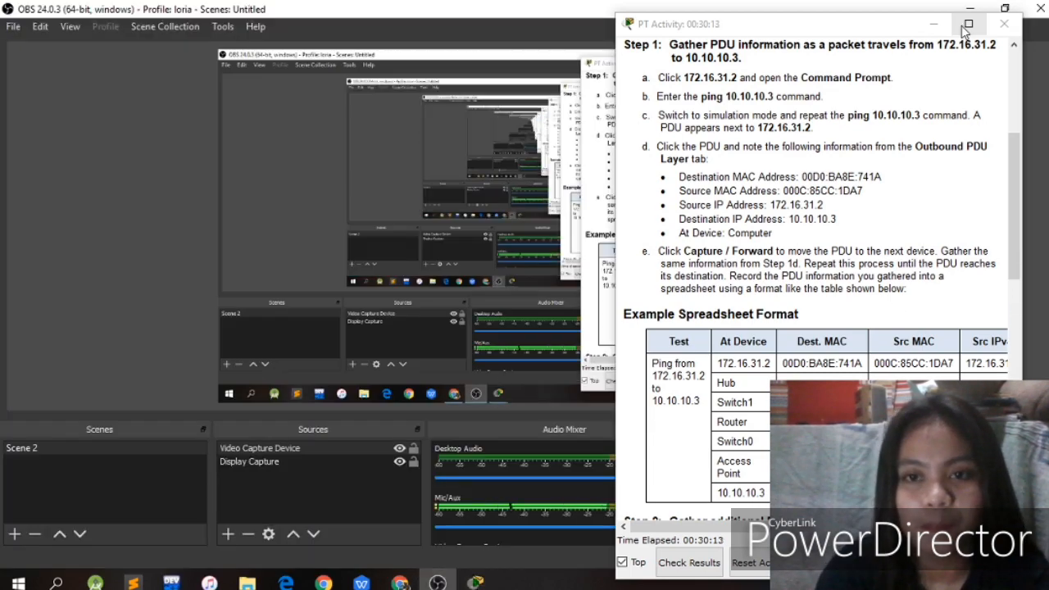